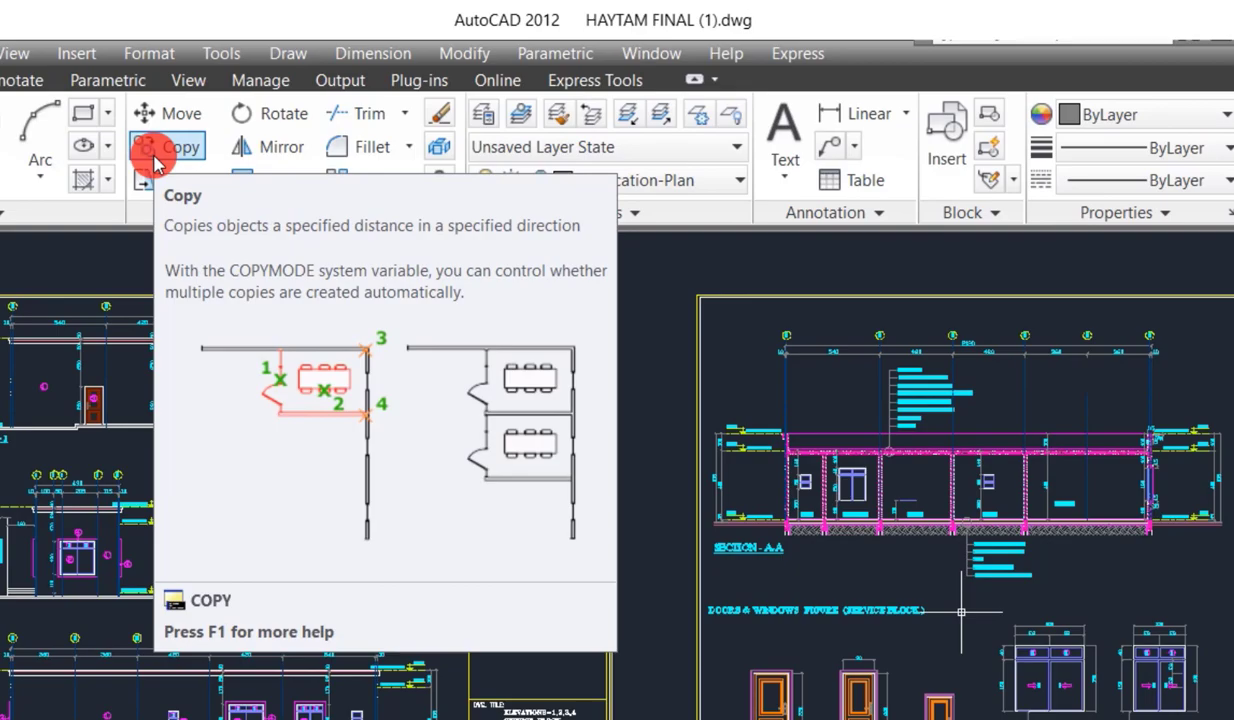
Copy the smallest door from the doors and windows figure into the kitchen of Section A-A, using its lower-left corner as base point
key("Escape")
type("CO")
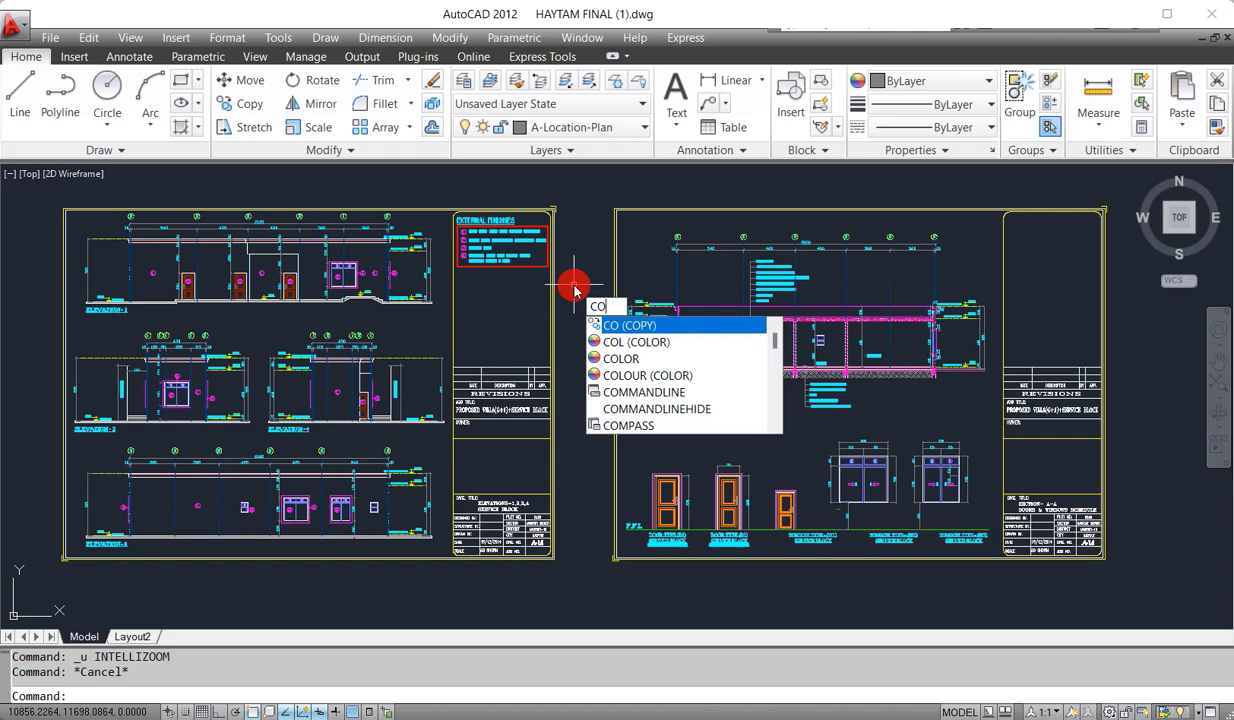
key("space")
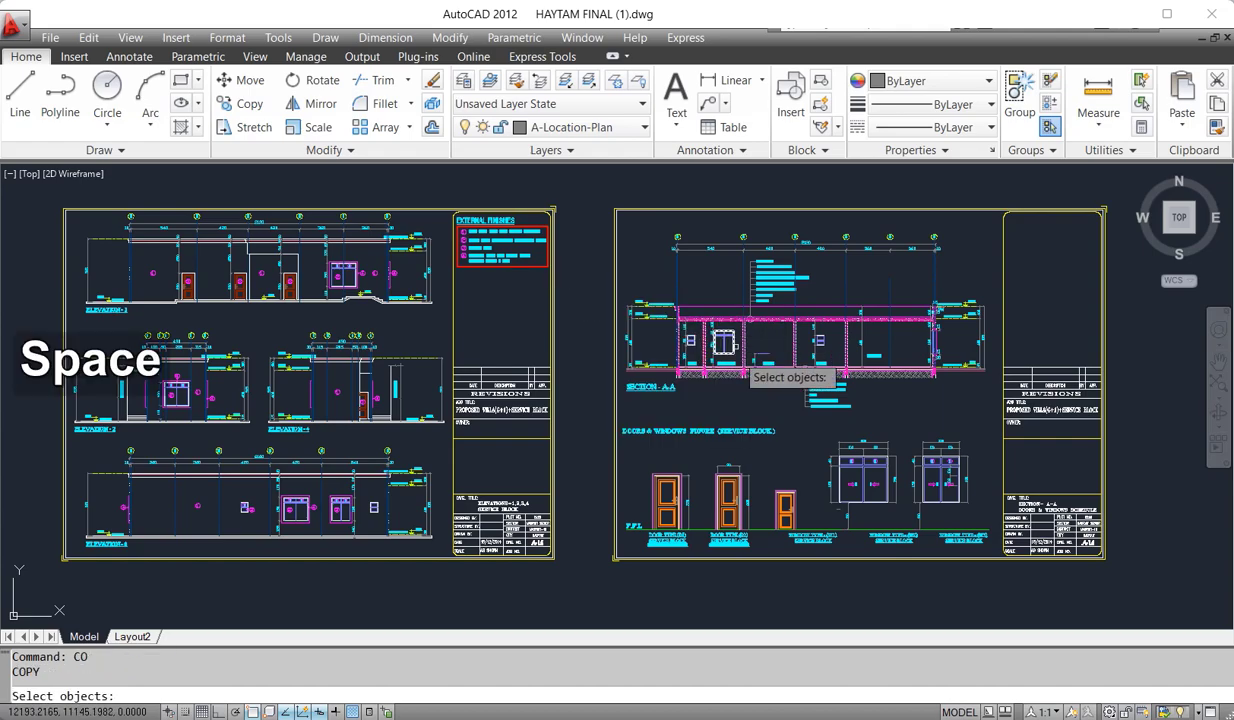
left_click(763, 473)
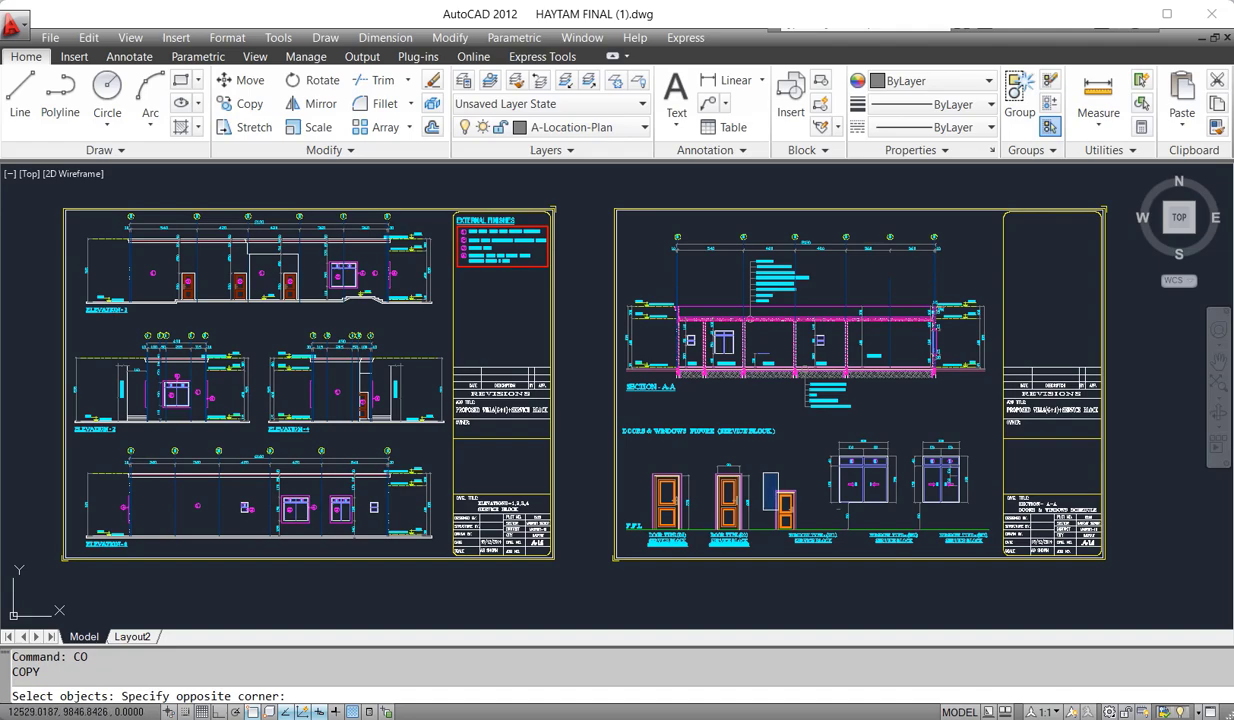
left_click(805, 554)
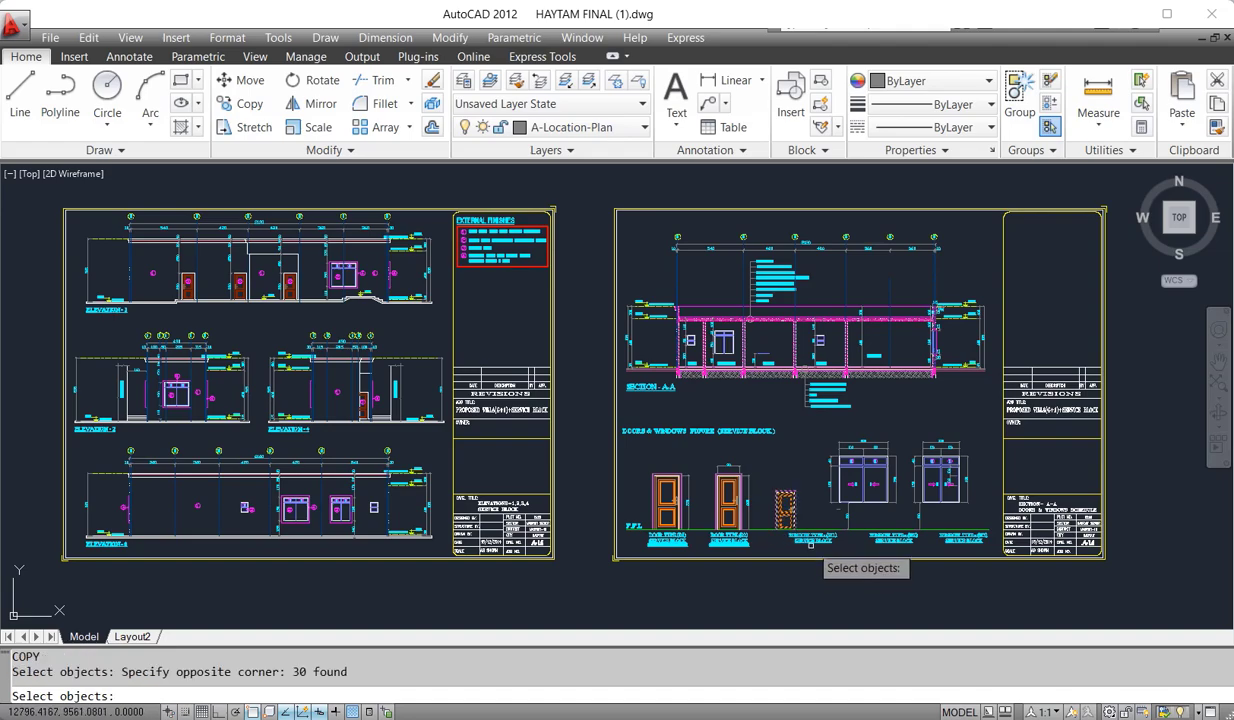
key("space")
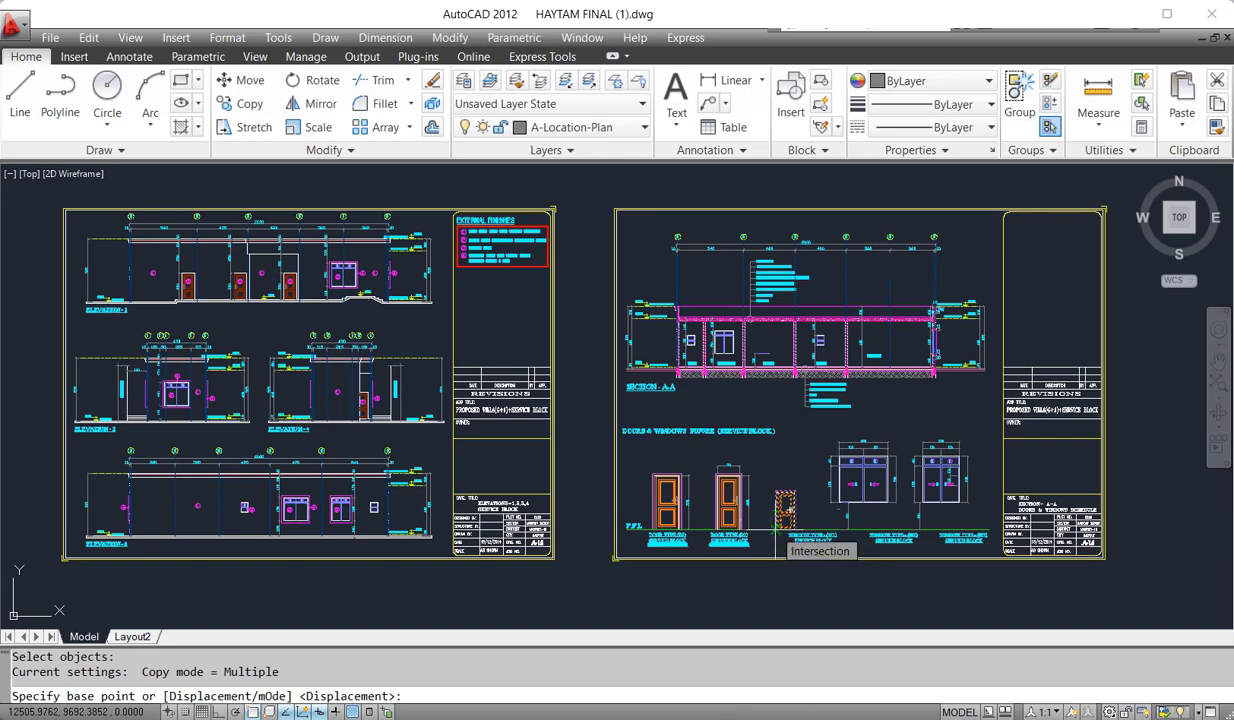
left_click(775, 530)
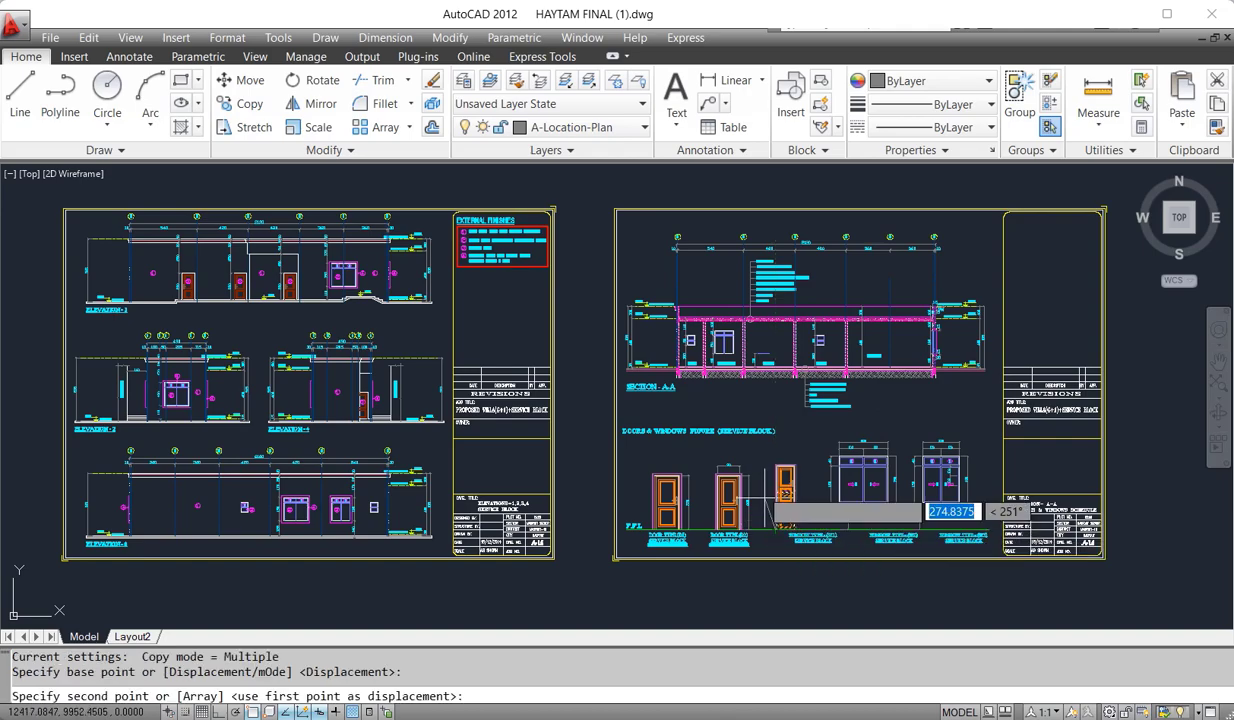
scroll(754, 459, "down", 2)
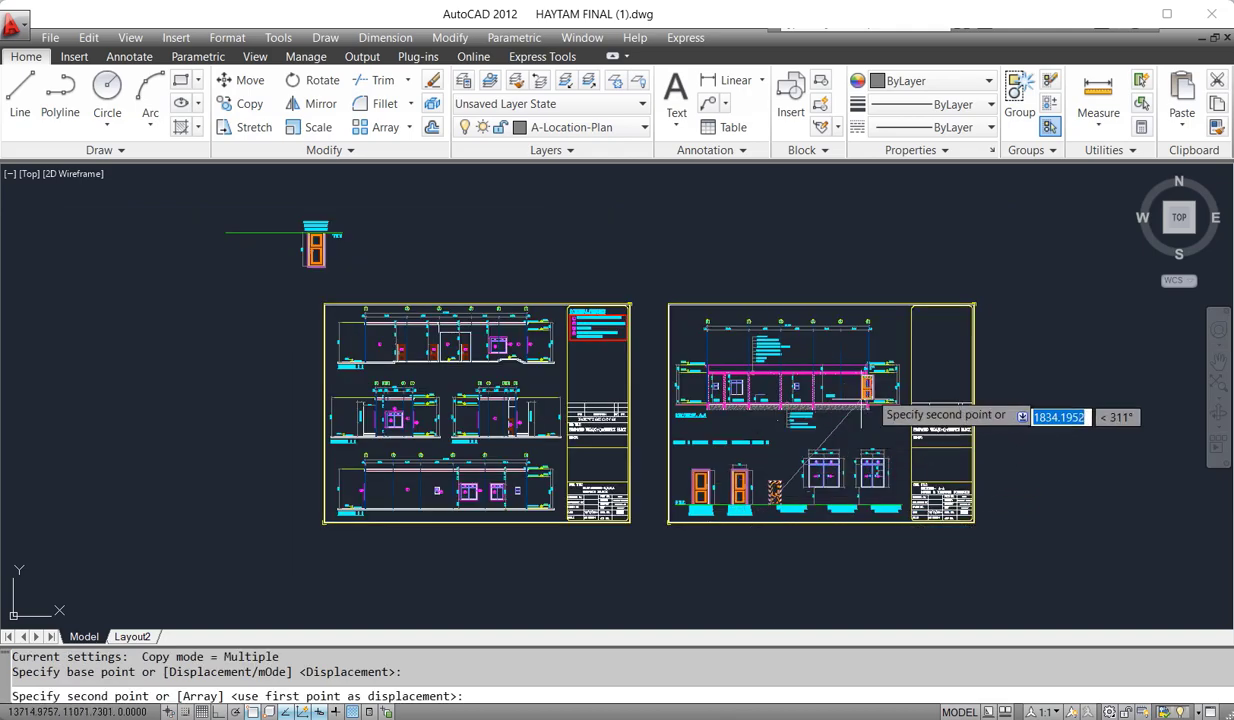
scroll(845, 400, "up", 4)
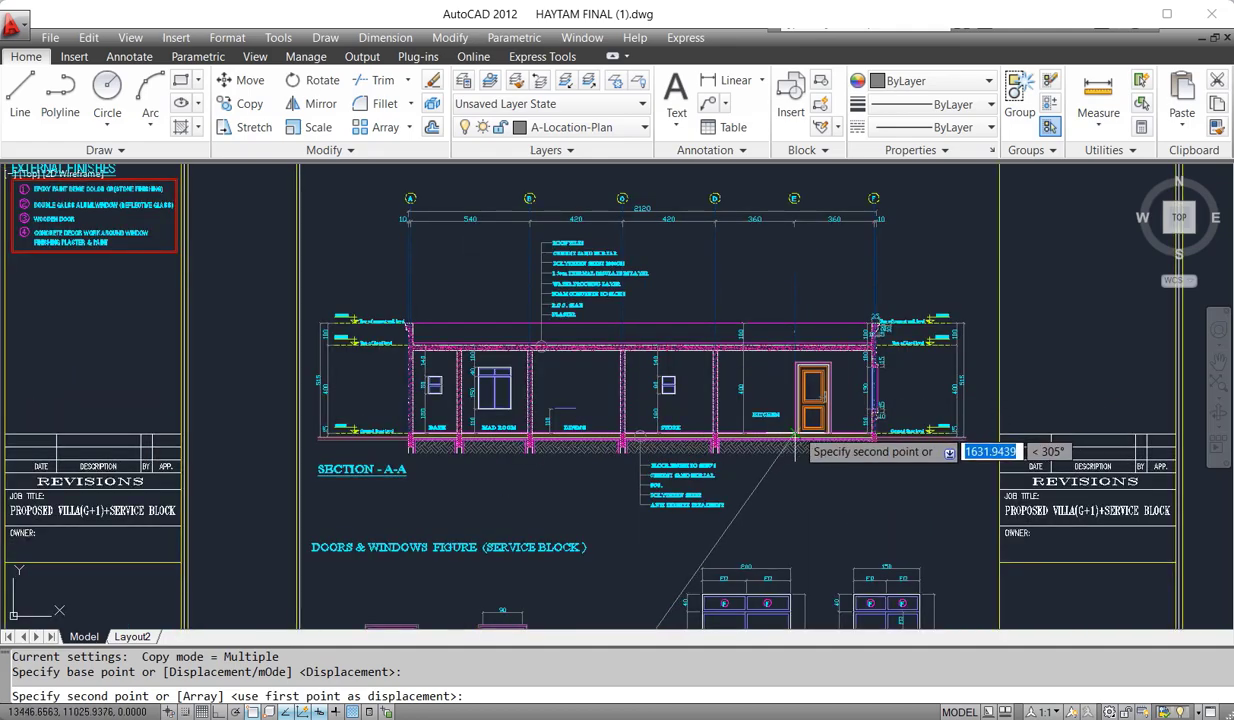
left_click(798, 432)
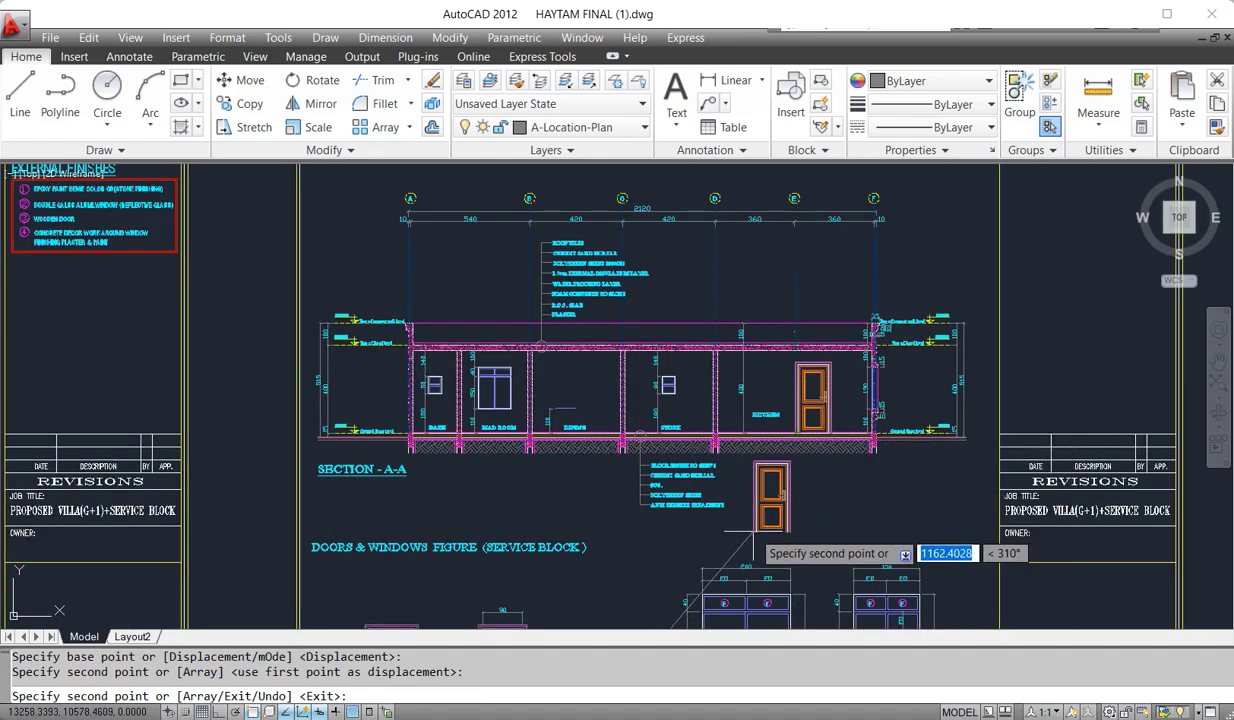
key("Escape")
Copy the mad room window from its lower-left corner onto the sill line in the dining room of Section A-A
scroll(400, 325, "up", 3)
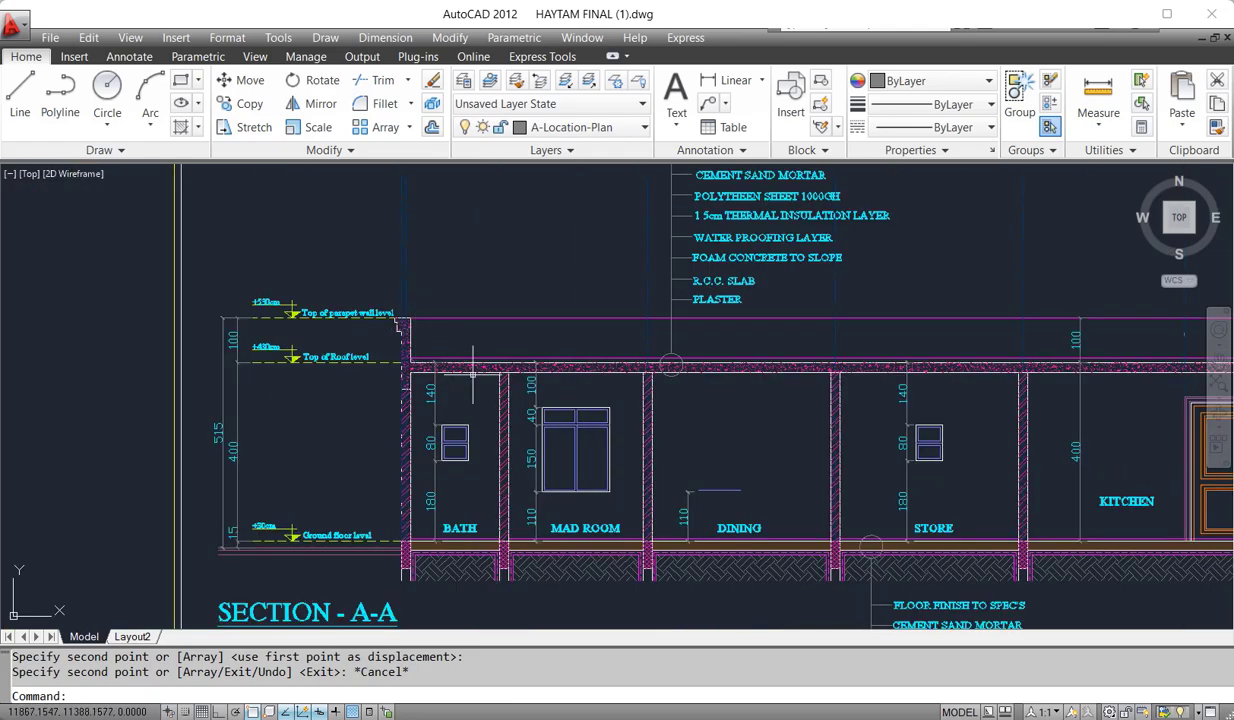
left_click(628, 398)
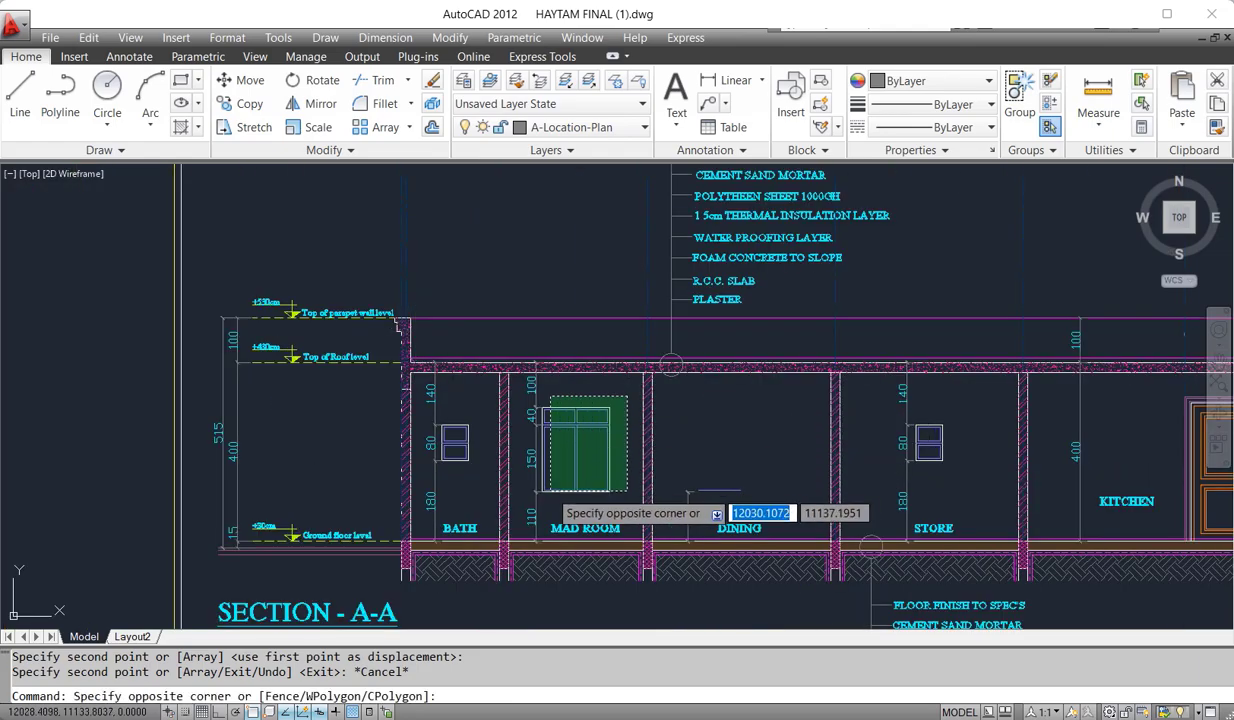
key("Escape")
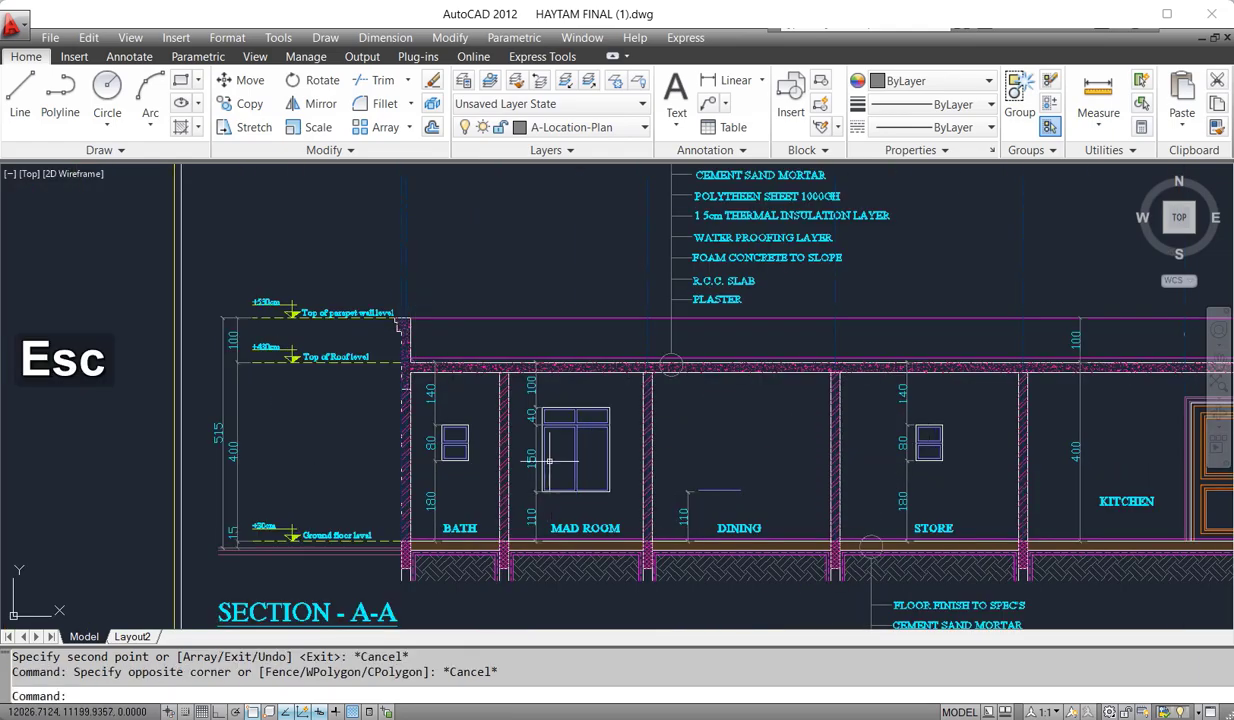
left_click(522, 384)
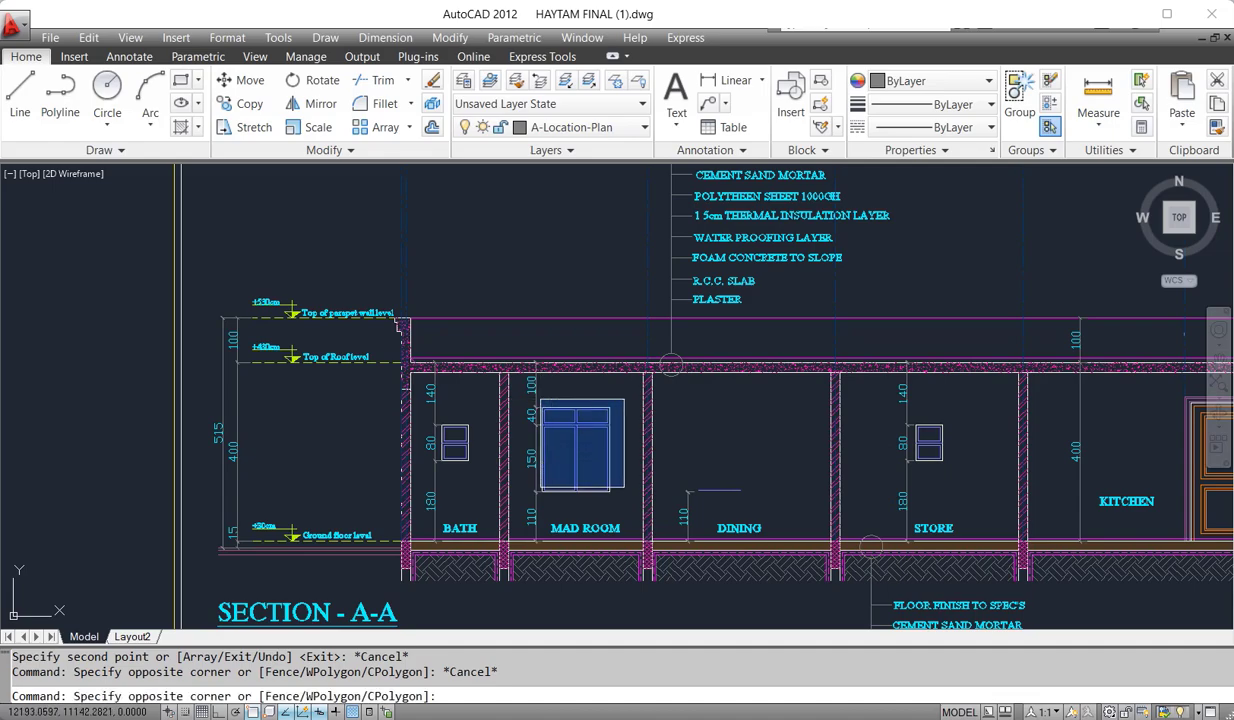
left_click(621, 510)
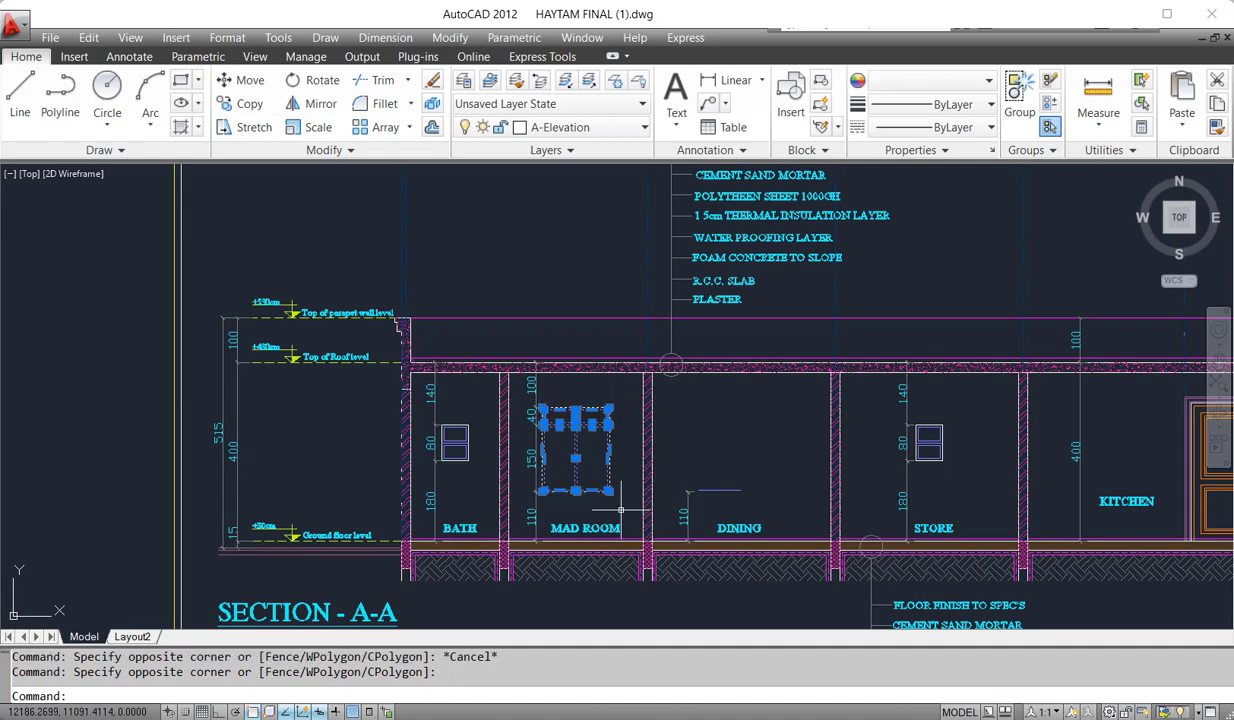
type("co")
key("space")
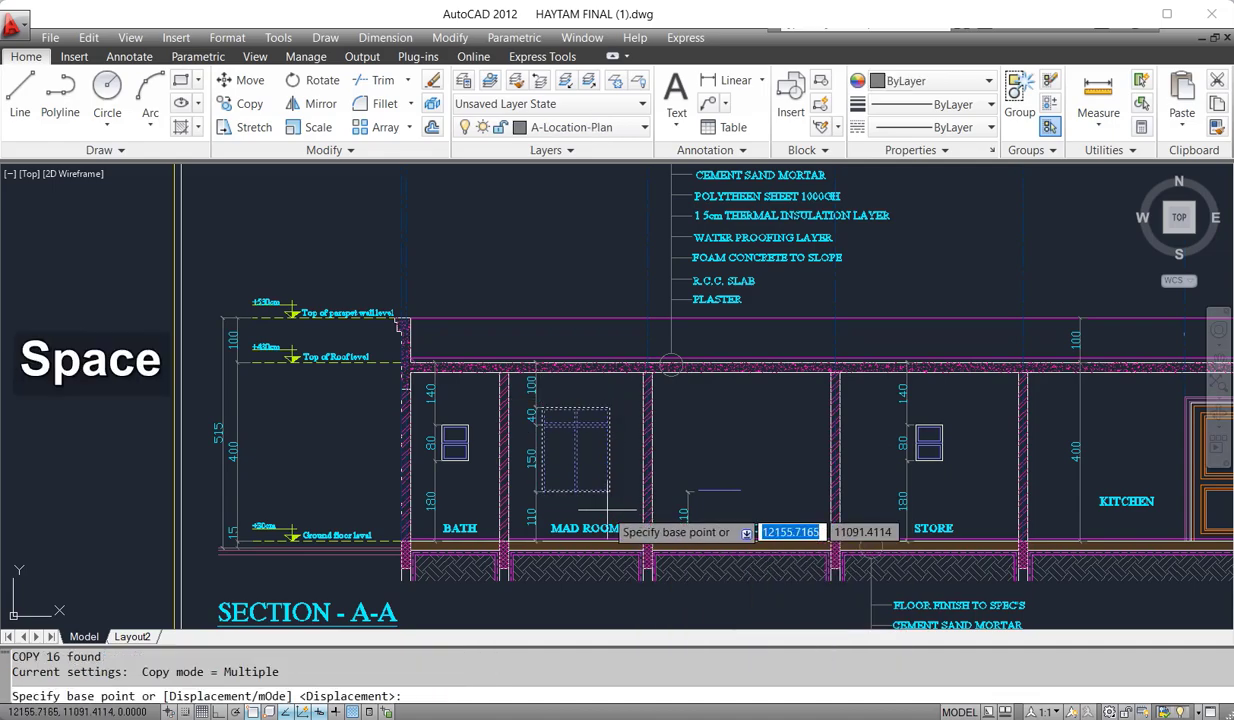
left_click(538, 492)
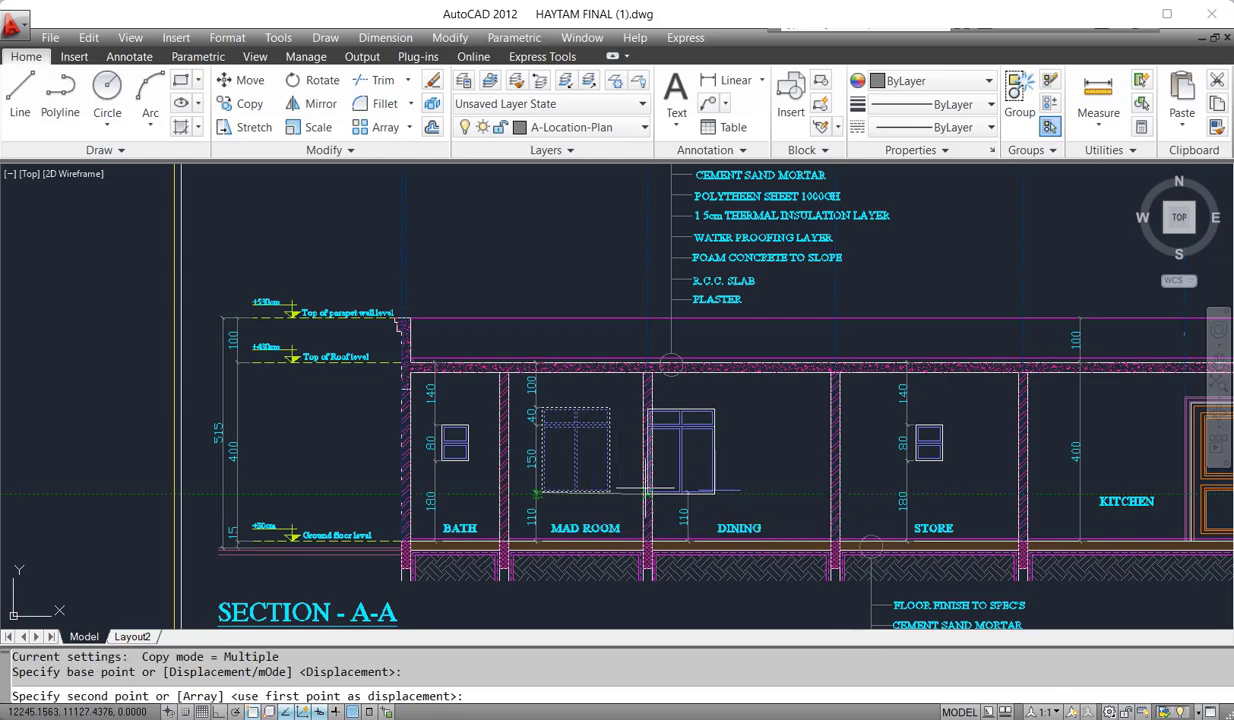
left_click(658, 492)
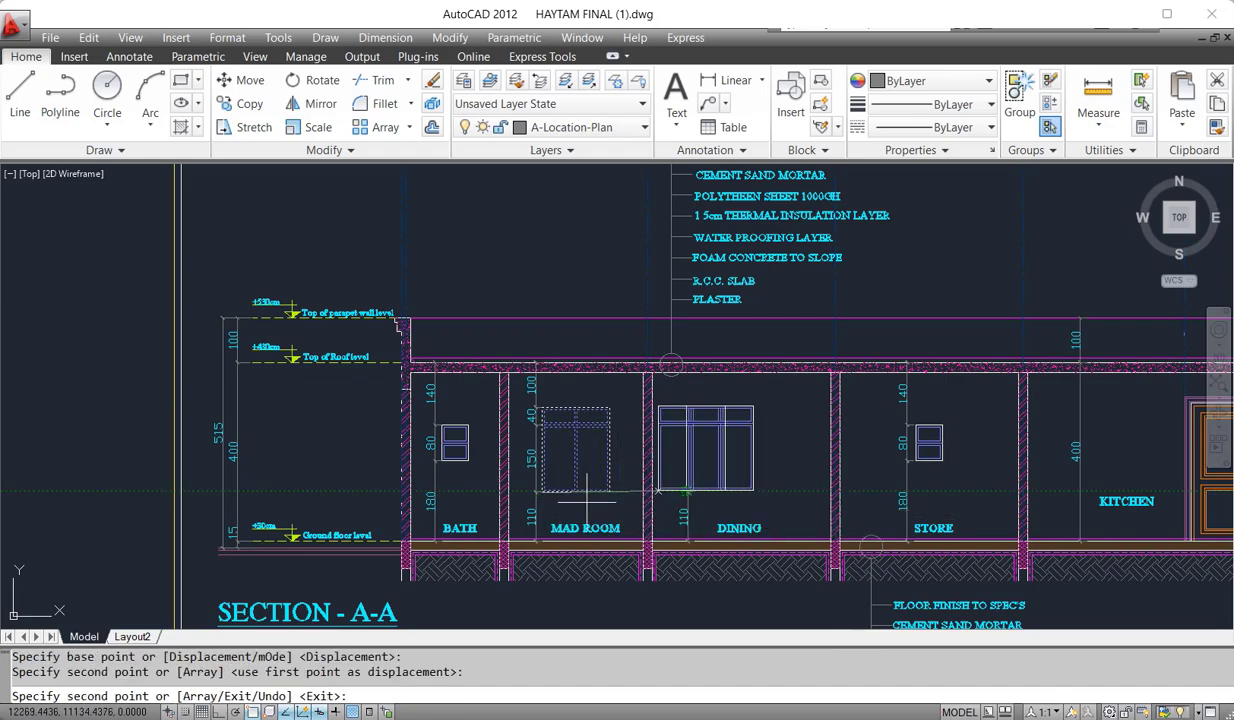
Place three more copies of the window: one outside the bath's exterior wall and two above the roof, then end the copying
left_click(320, 472)
left_click(495, 287)
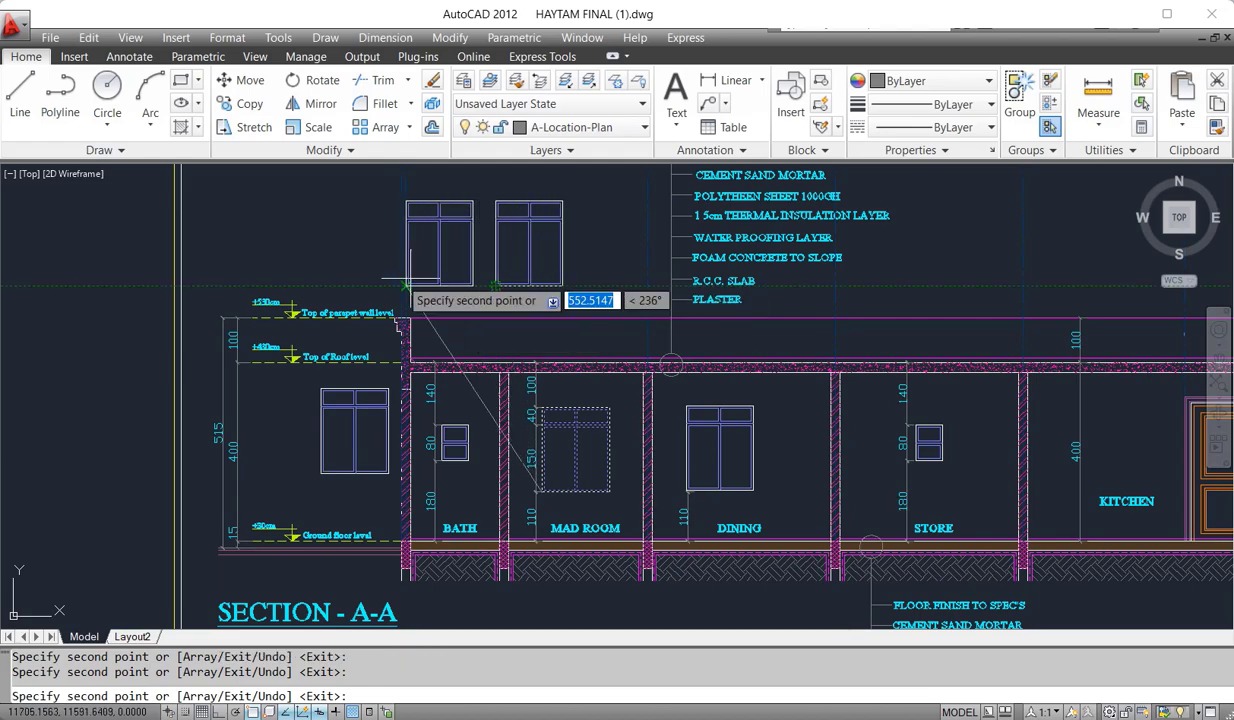
left_click(313, 286)
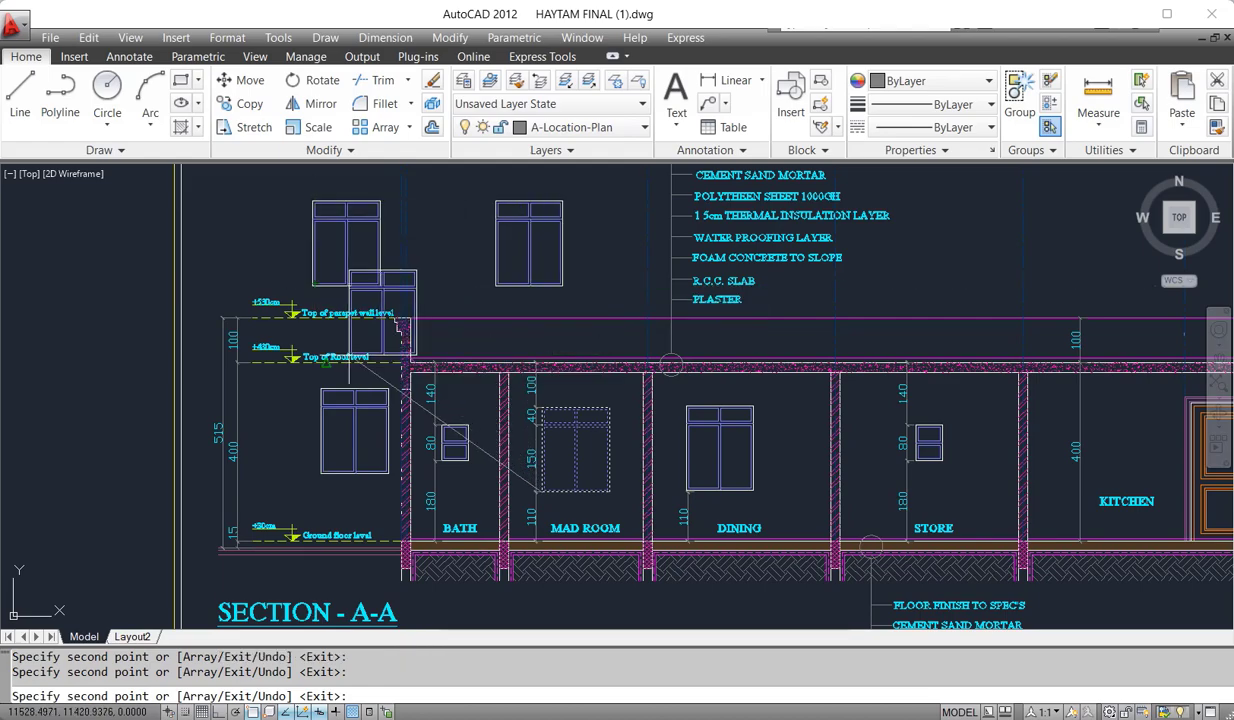
key("Escape")
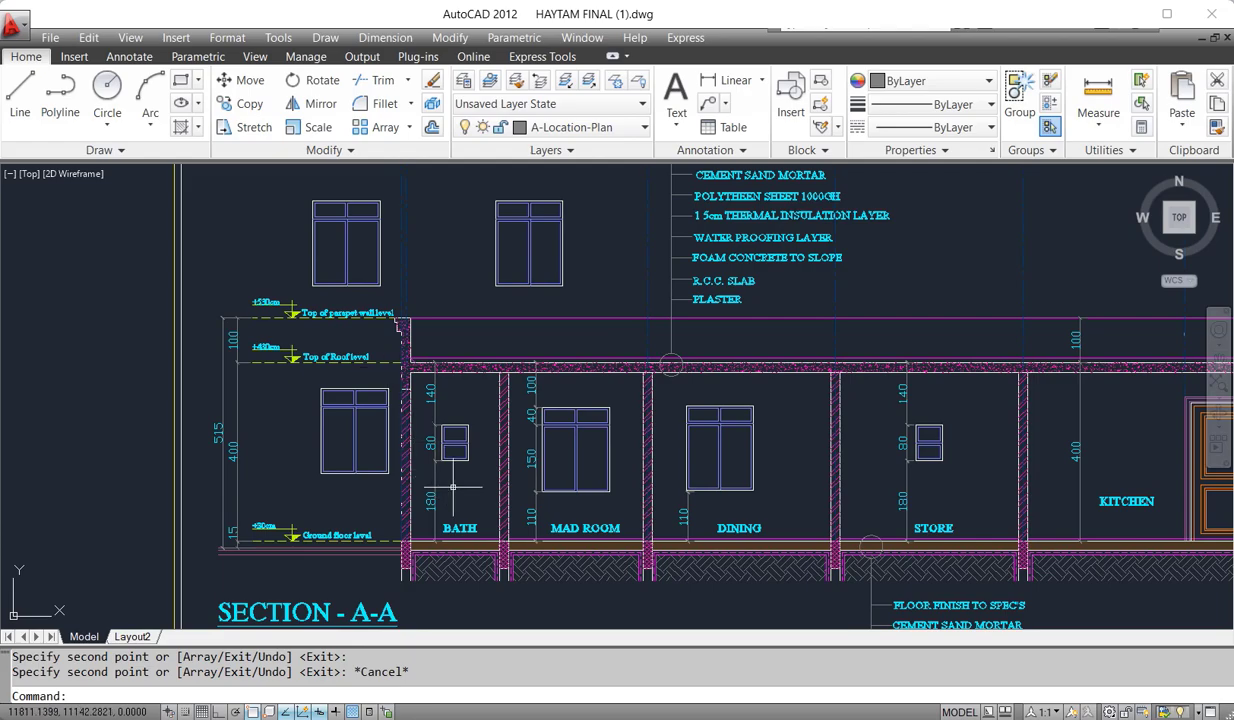
Copy the smallest door in the doors and windows figure from its lower-left corner to below the sheet, at distance 1500 and angle 150°
scroll(388, 368, "down", 2)
scroll(390, 370, "down", 4)
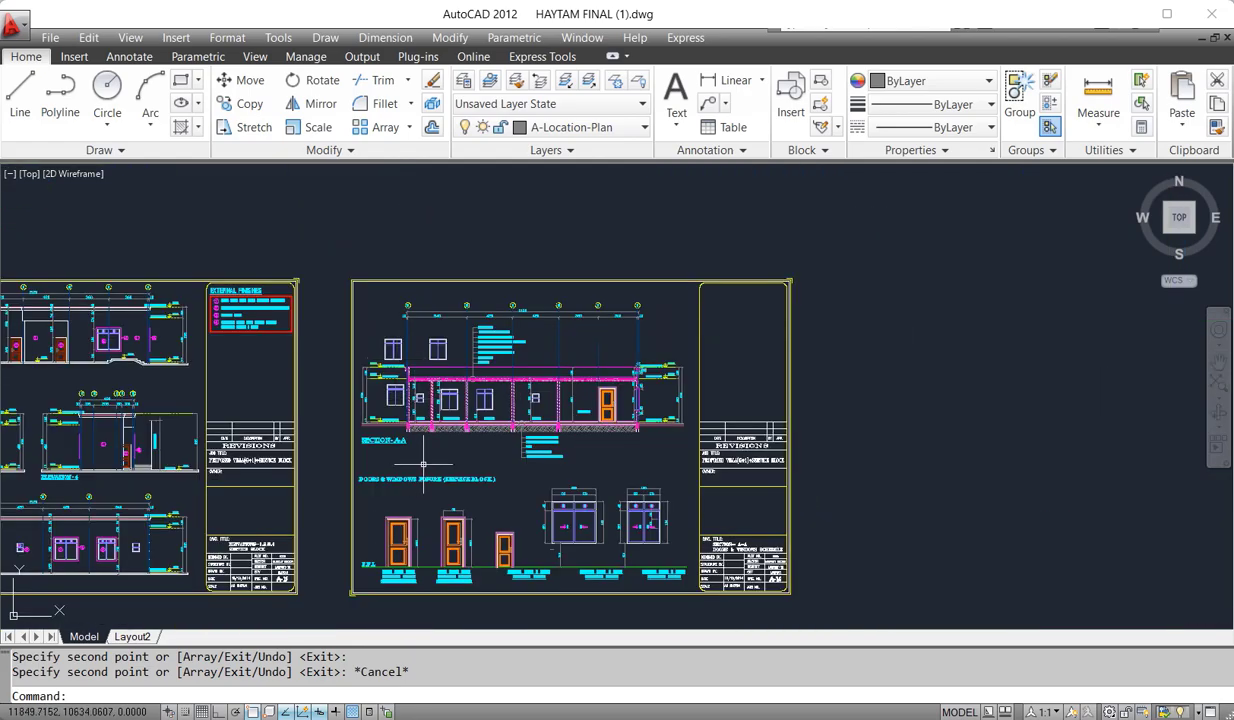
scroll(473, 598, "up", 2)
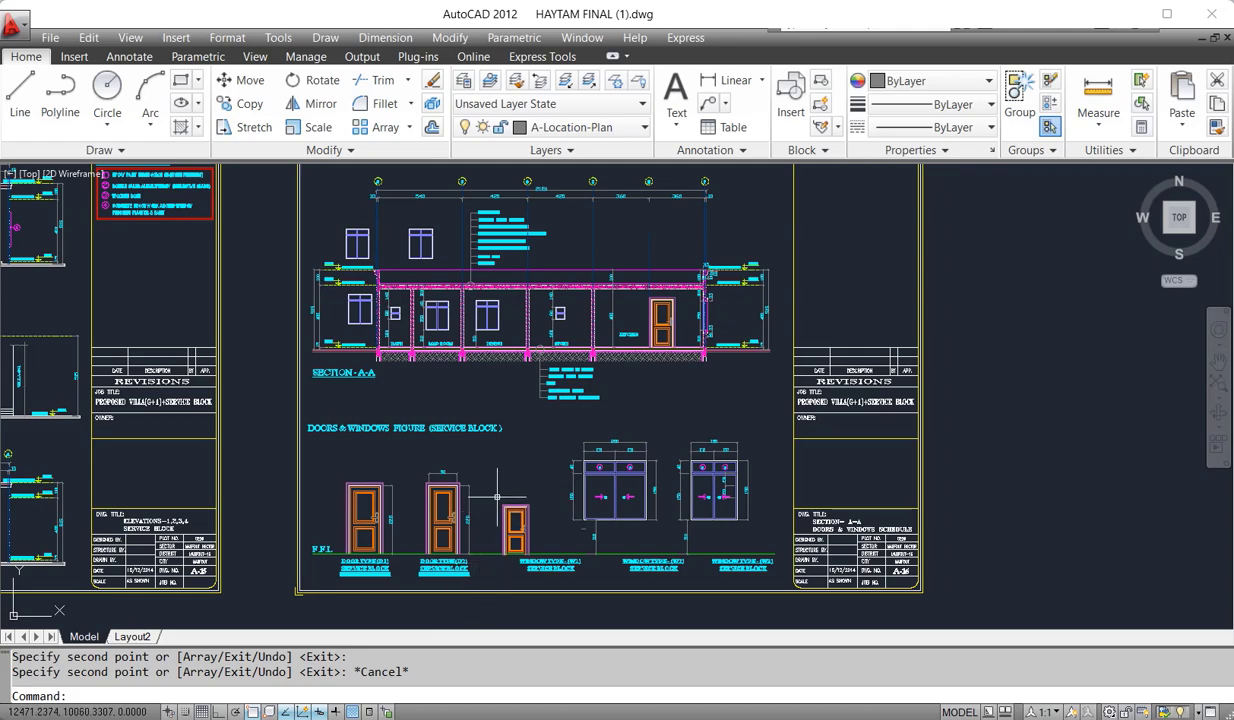
scroll(524, 406, "down", 2)
scroll(505, 534, "up", 3)
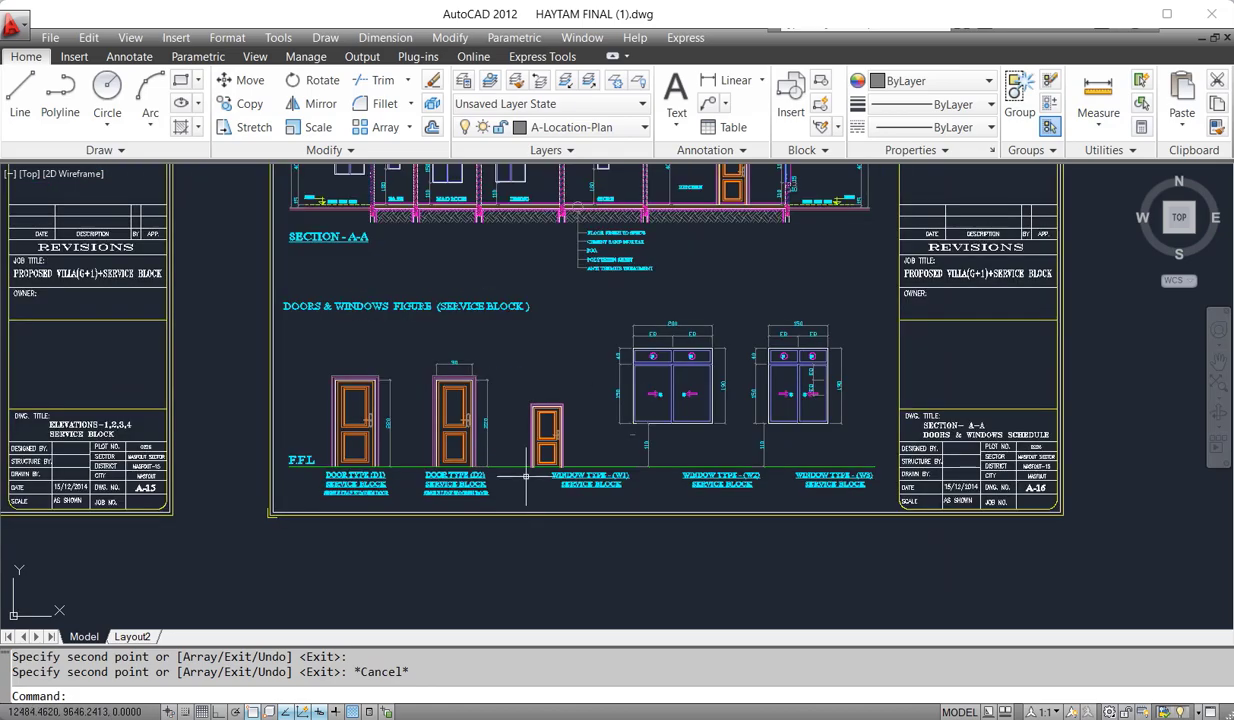
type("co")
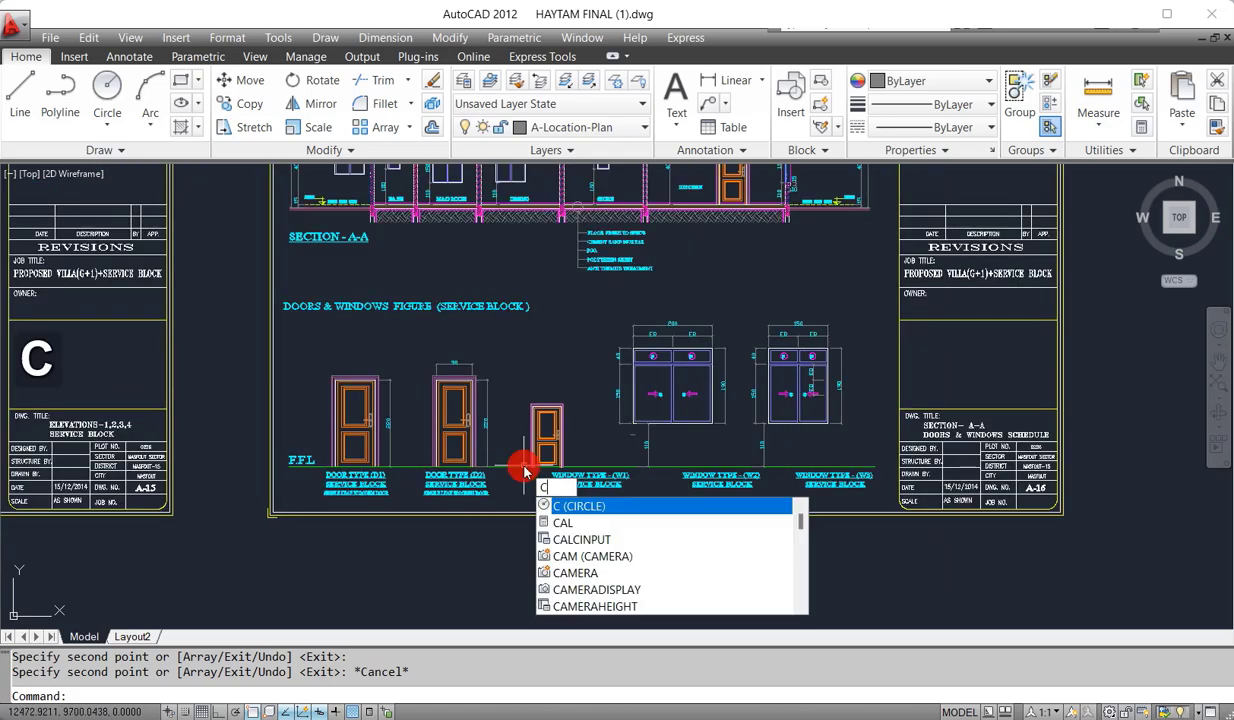
key("space")
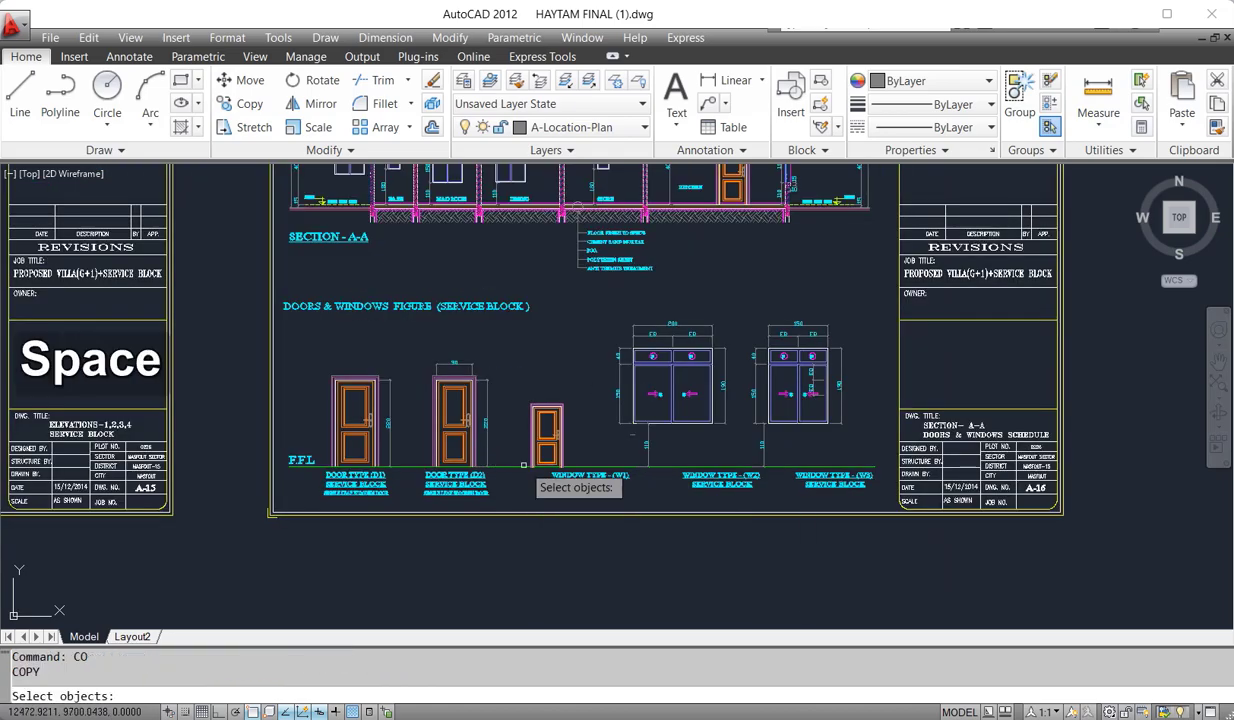
left_click(511, 381)
left_click(574, 496)
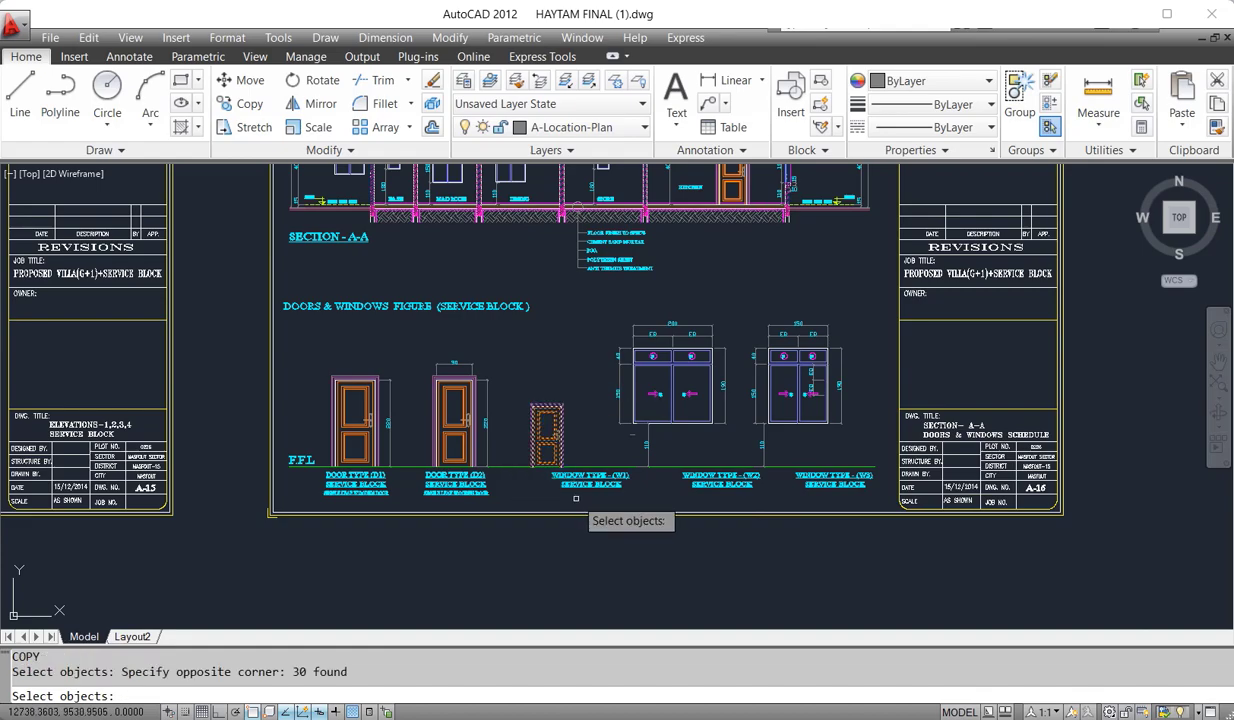
key("space")
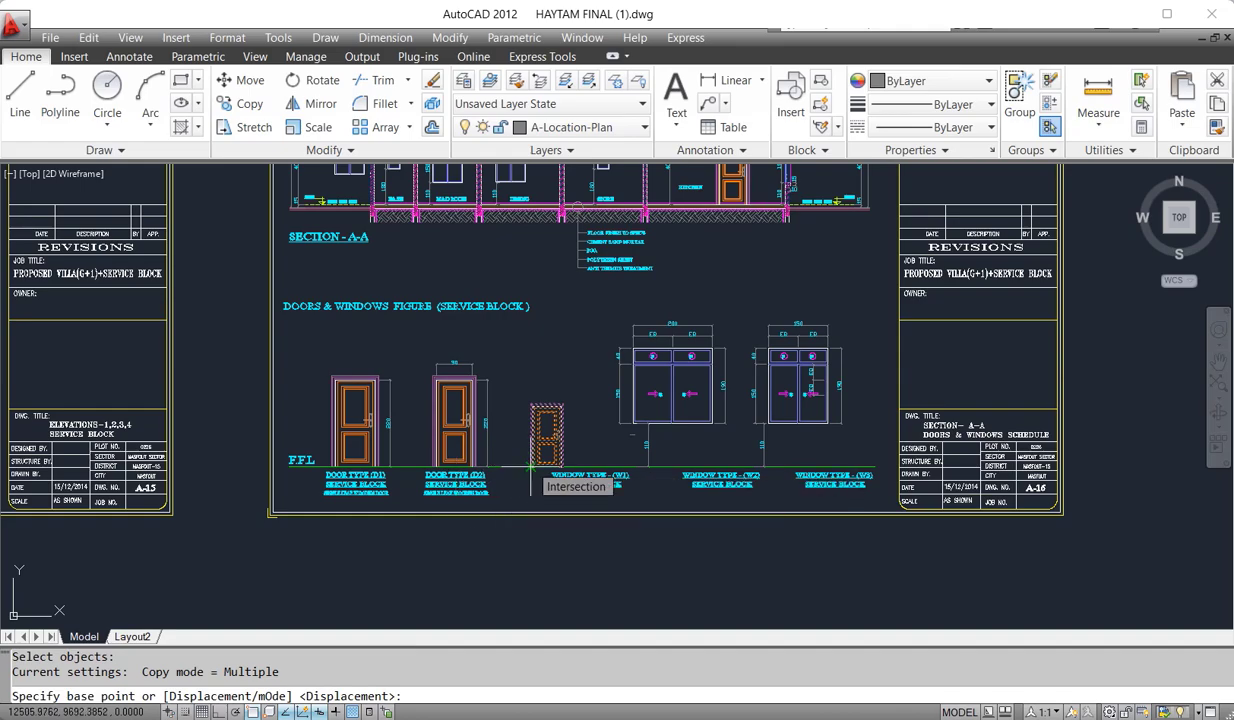
left_click(531, 466)
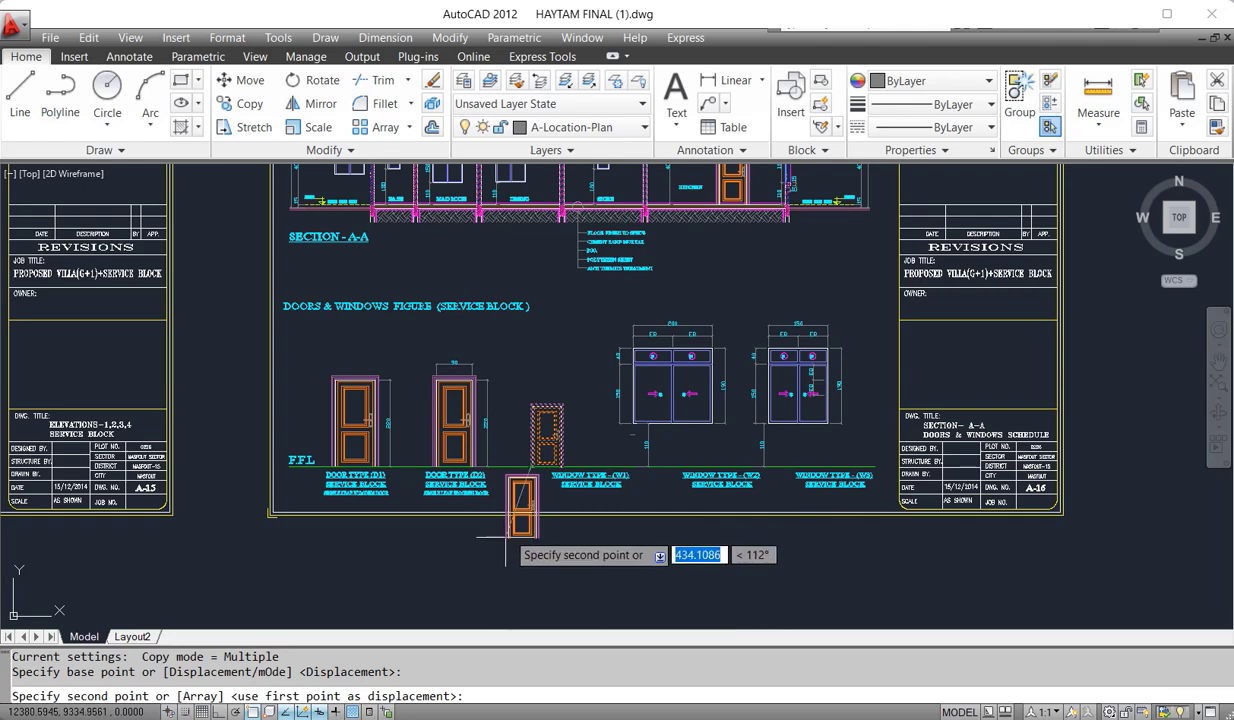
scroll(522, 505, "down", 3)
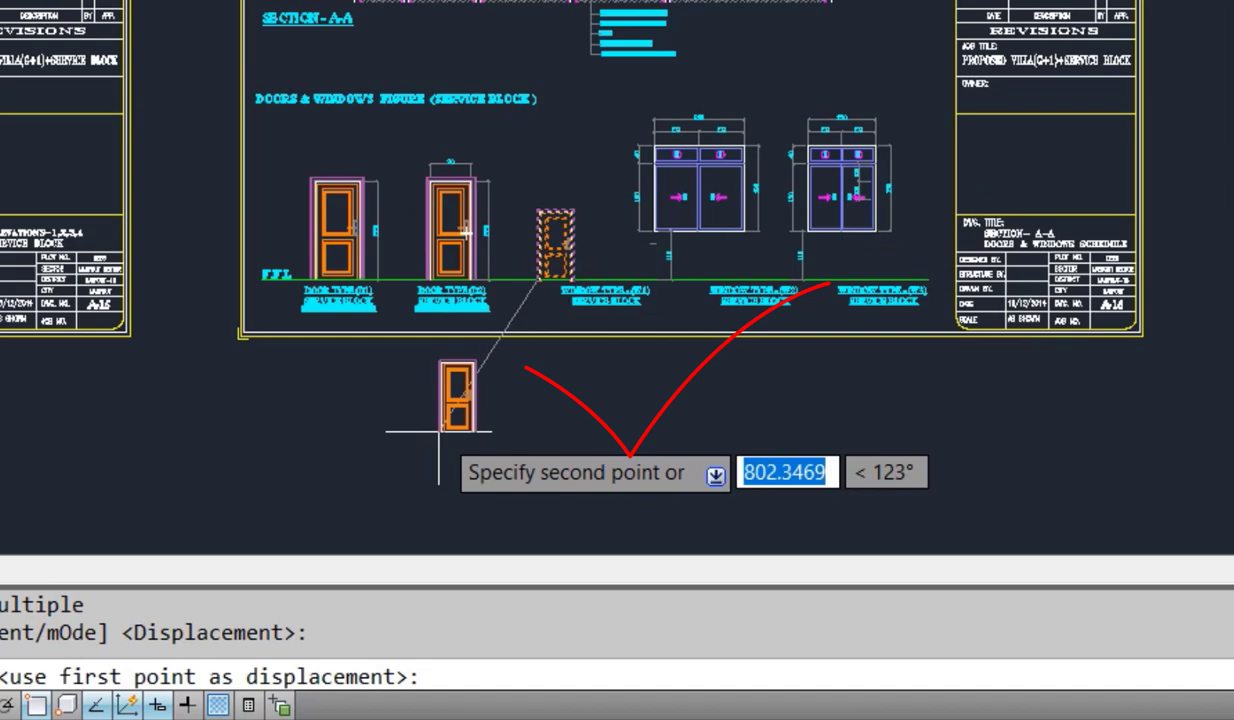
scroll(540, 415, "down", 5)
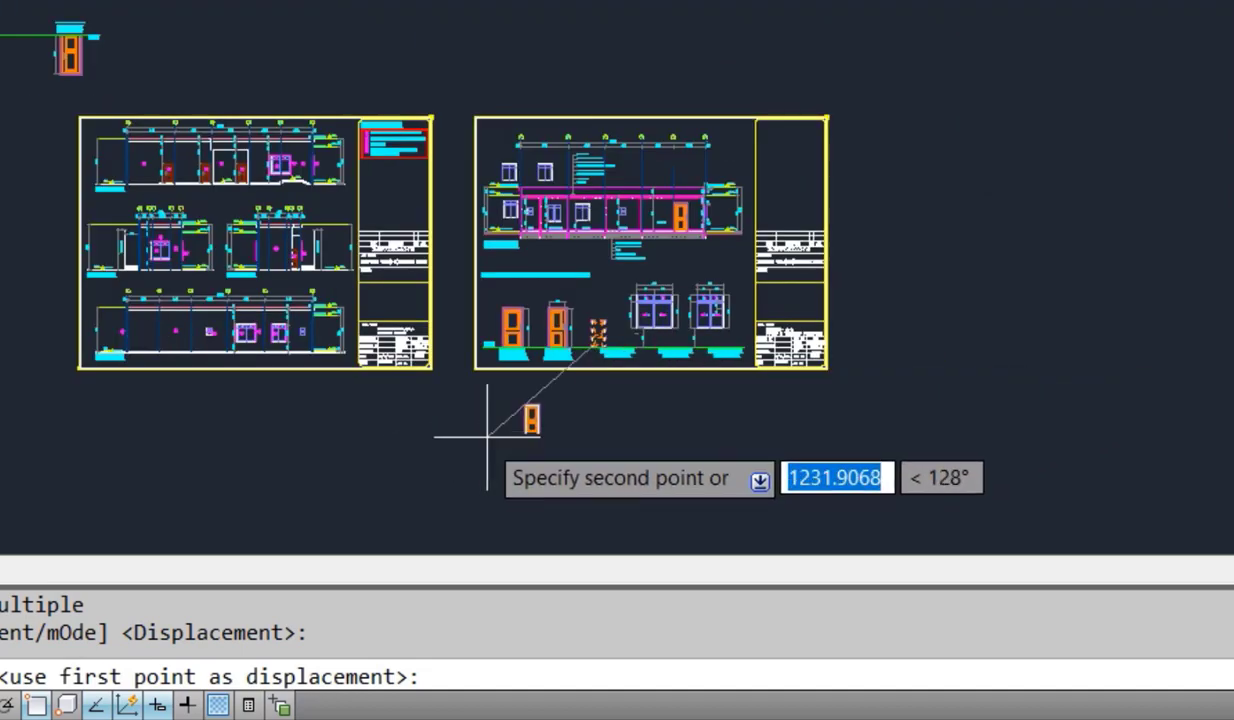
scroll(461, 466, "up", 5)
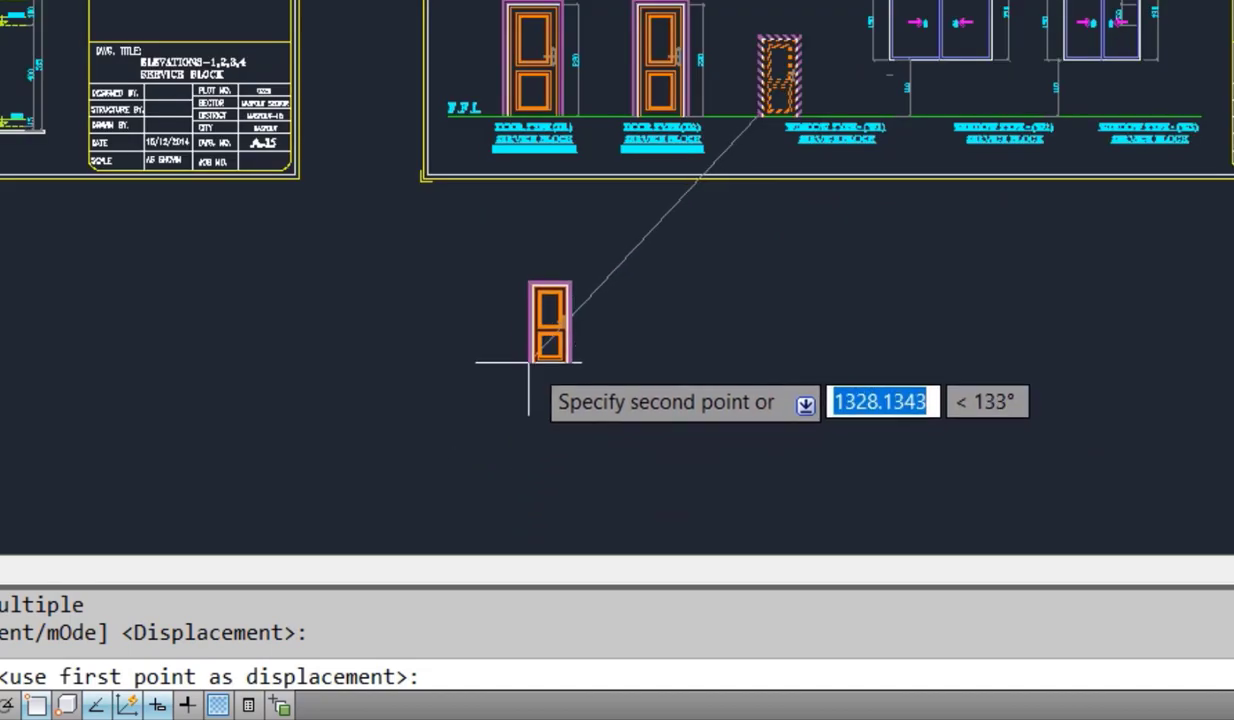
type("1500")
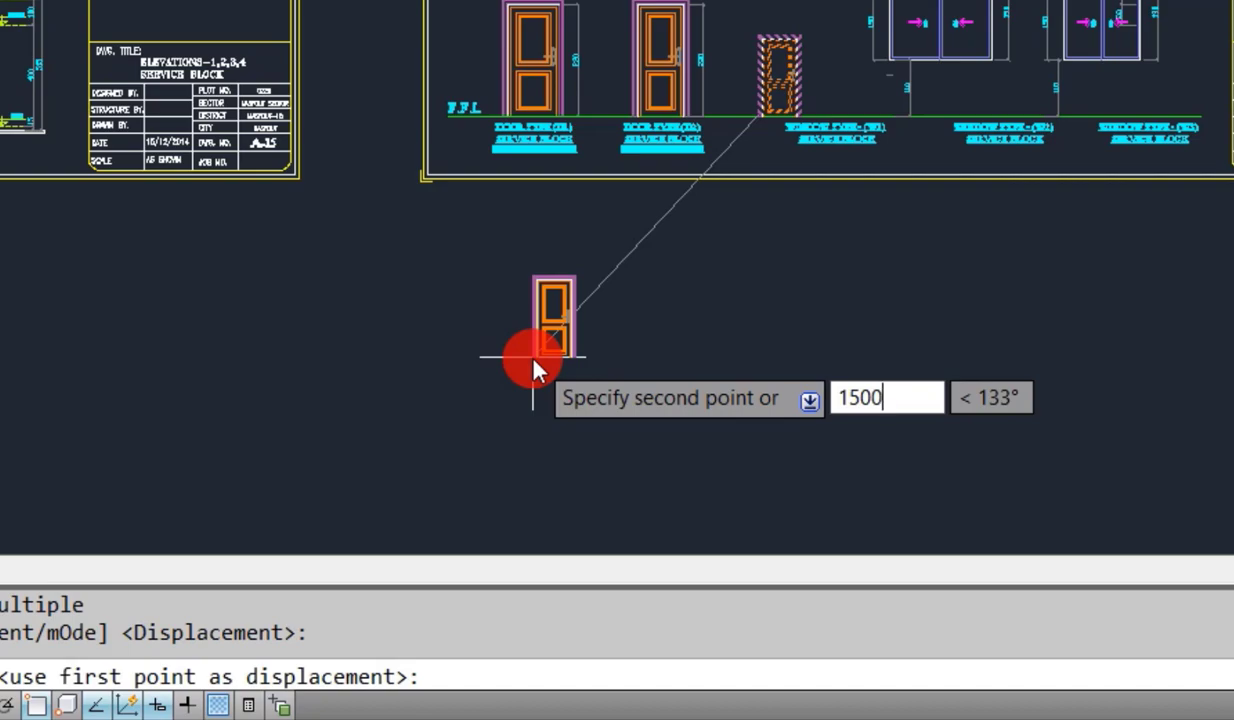
key("Tab")
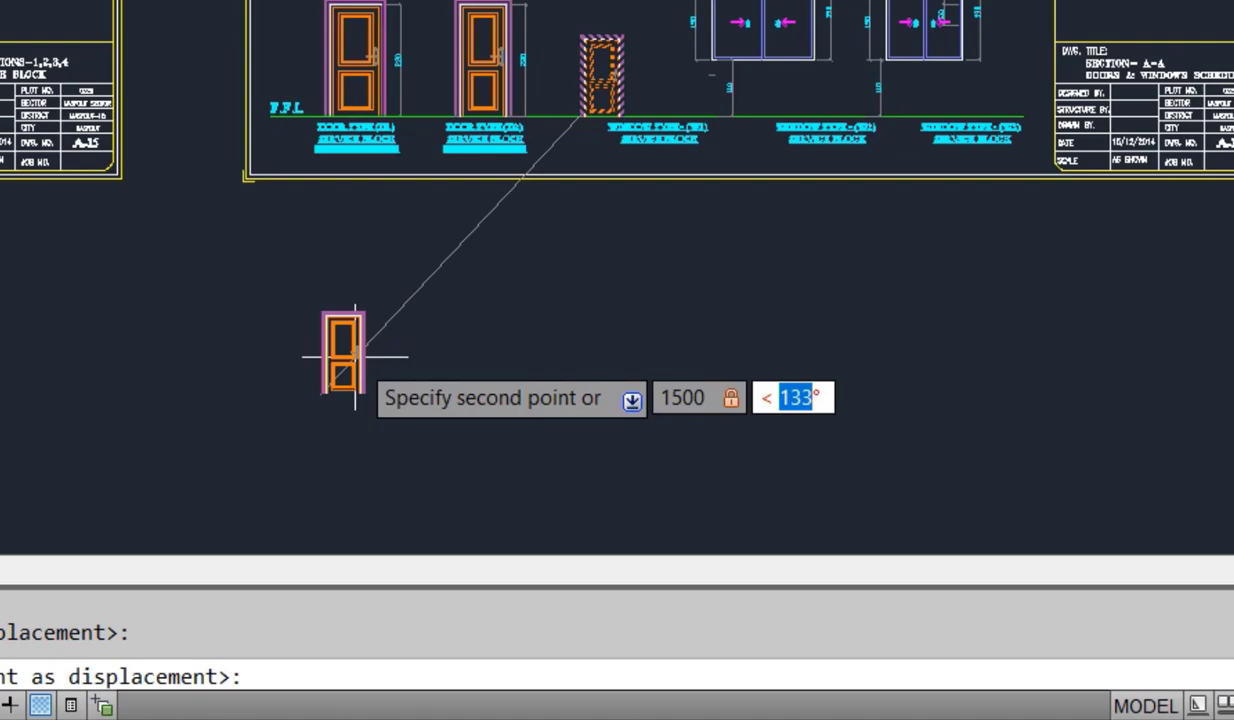
type("150")
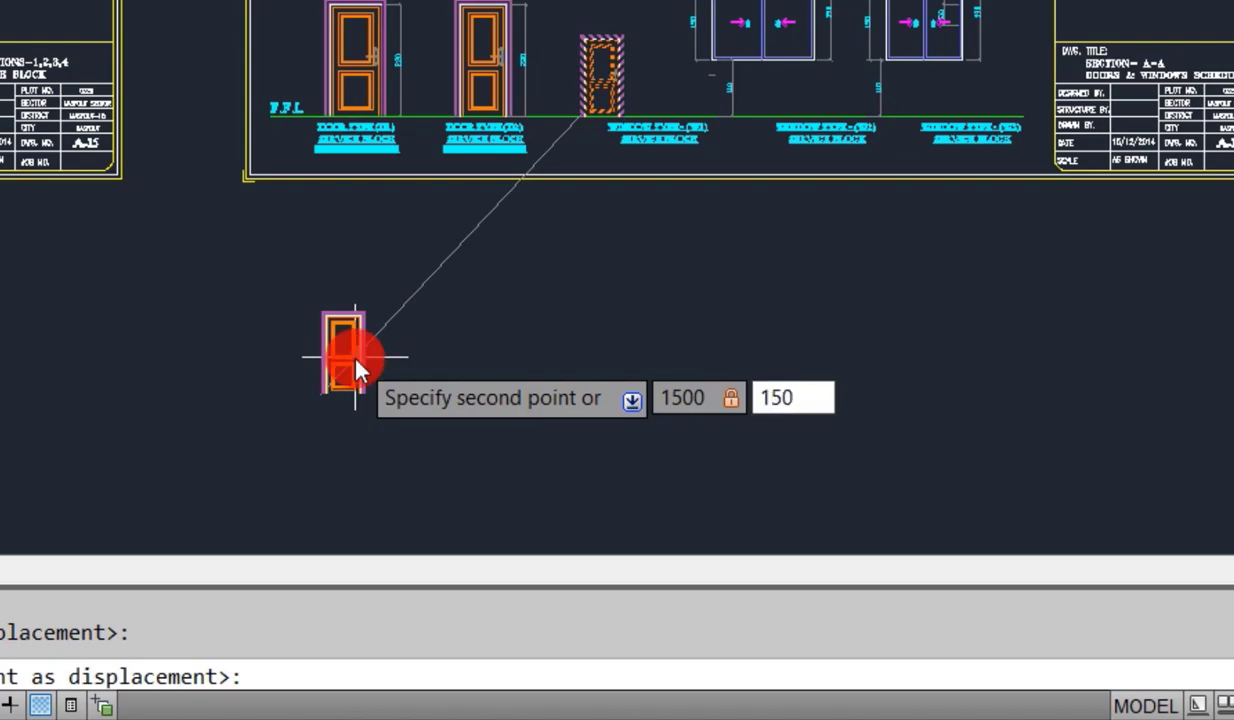
key("Return")
key("Escape")
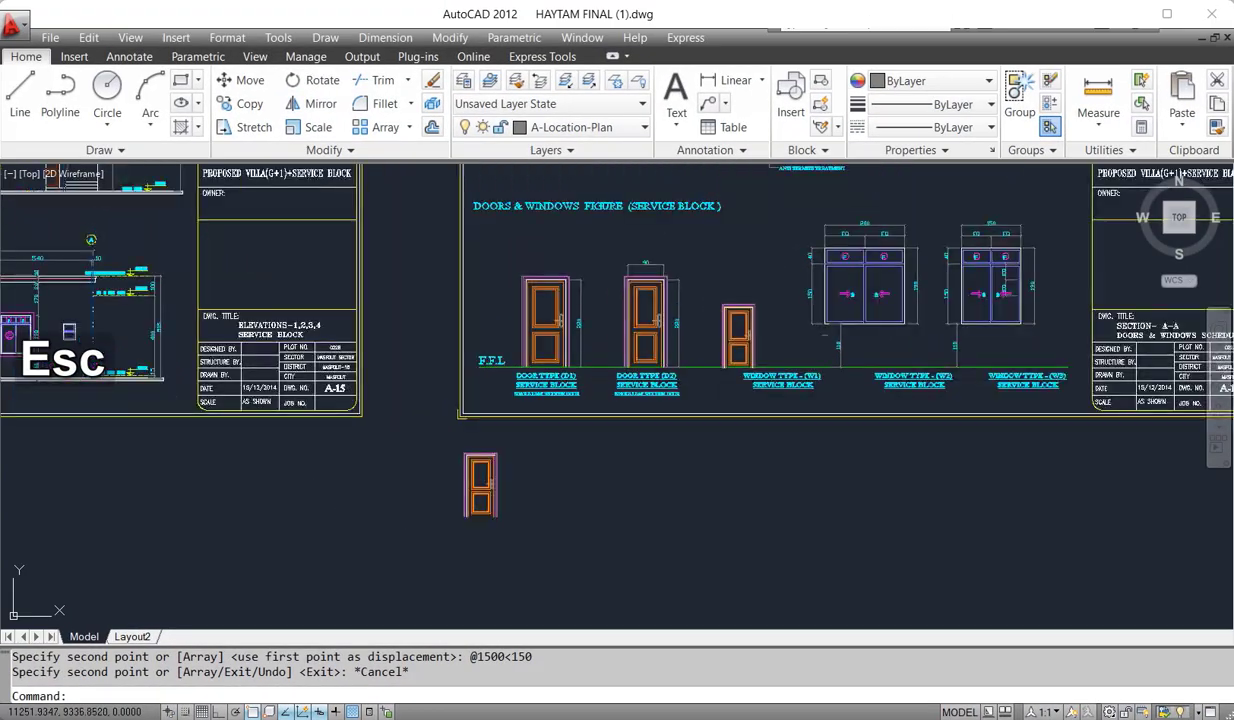
Start copying the door below the sheet, using its lower-left corner as the base point
scroll(461, 420, "up", 3)
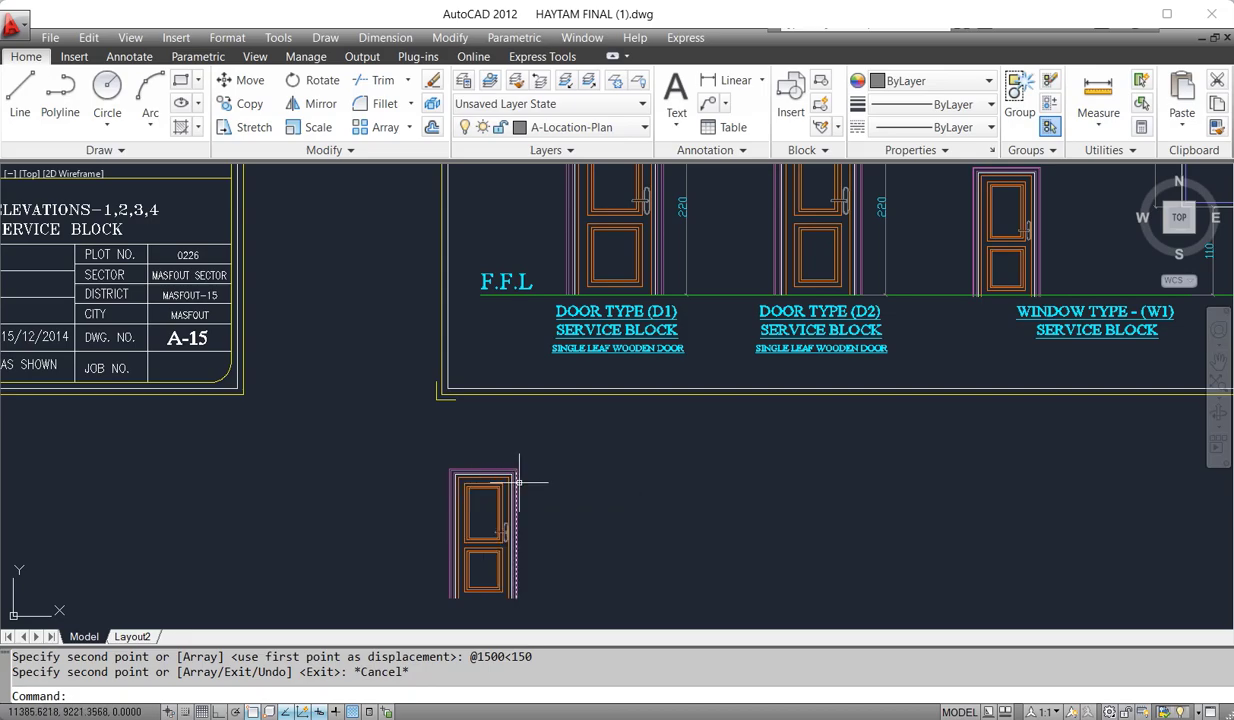
key("Escape")
scroll(552, 472, "down", 2)
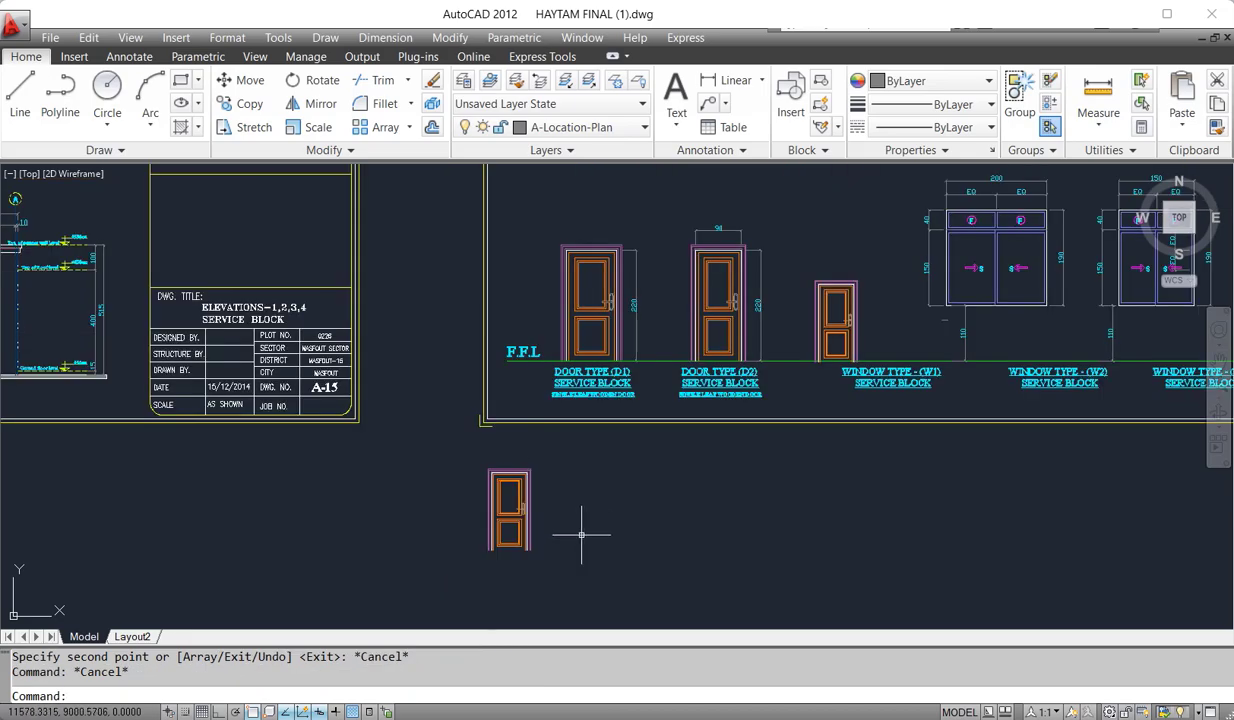
scroll(564, 497, "down", 1)
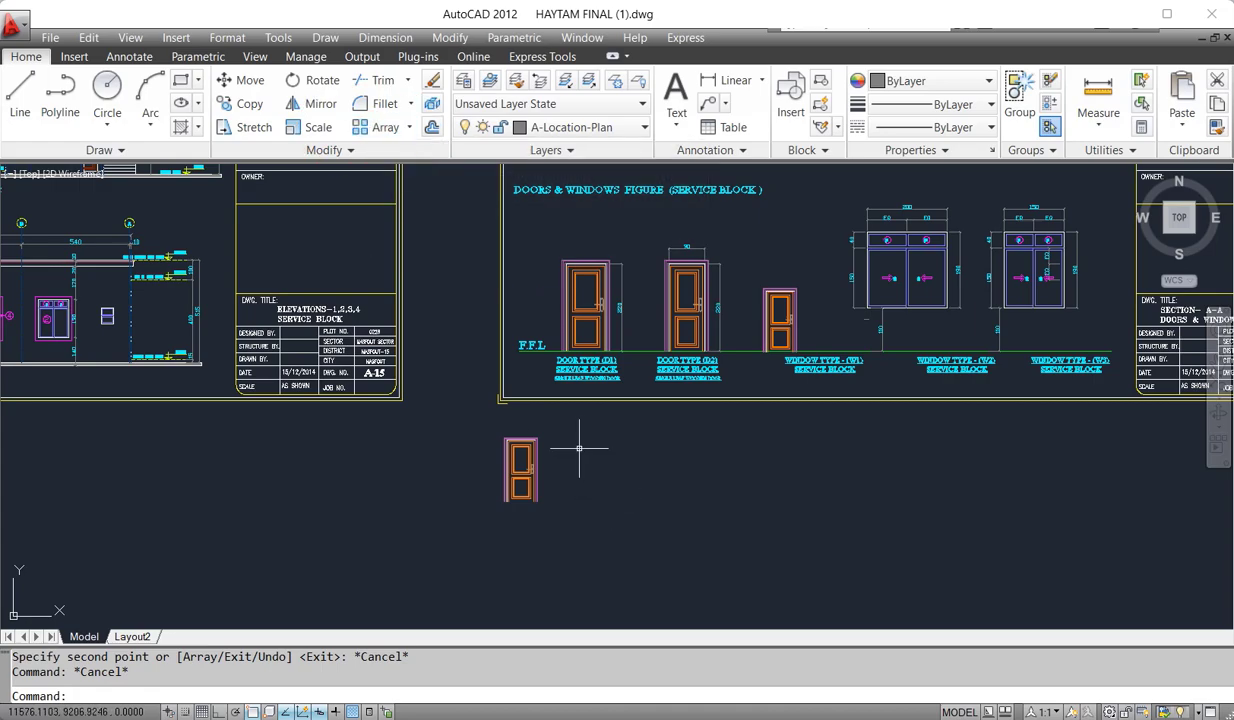
type("CO")
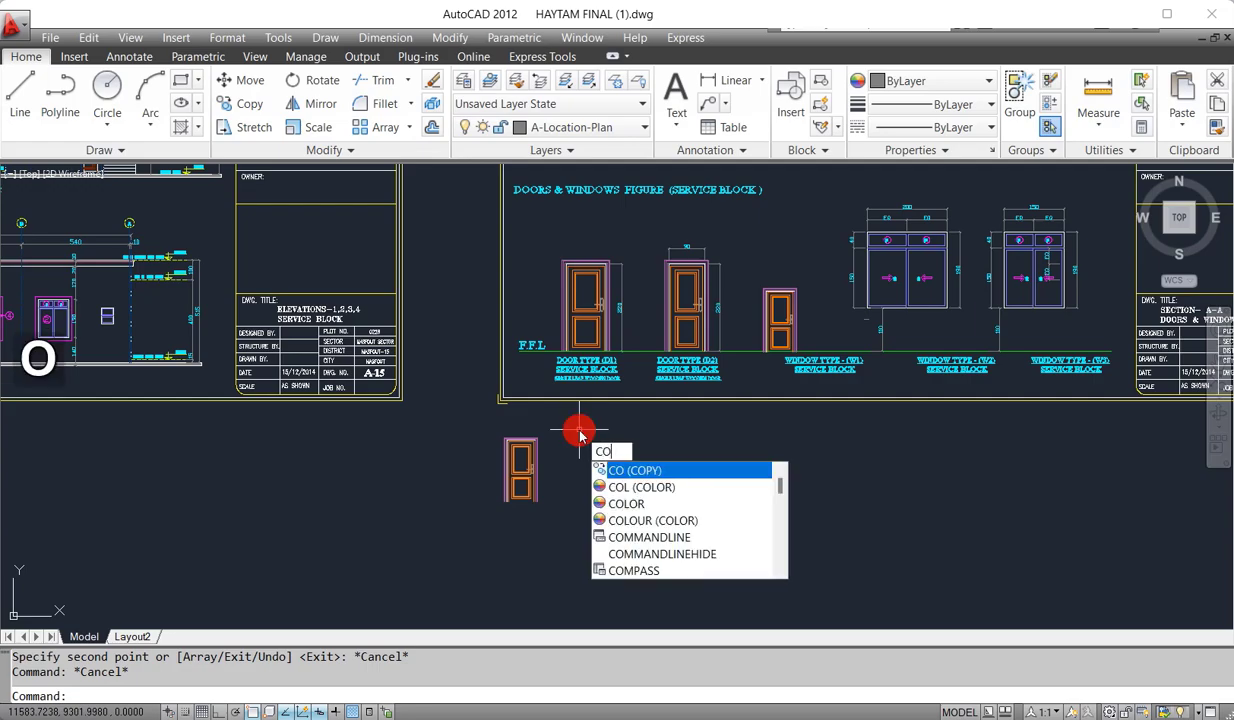
key("space")
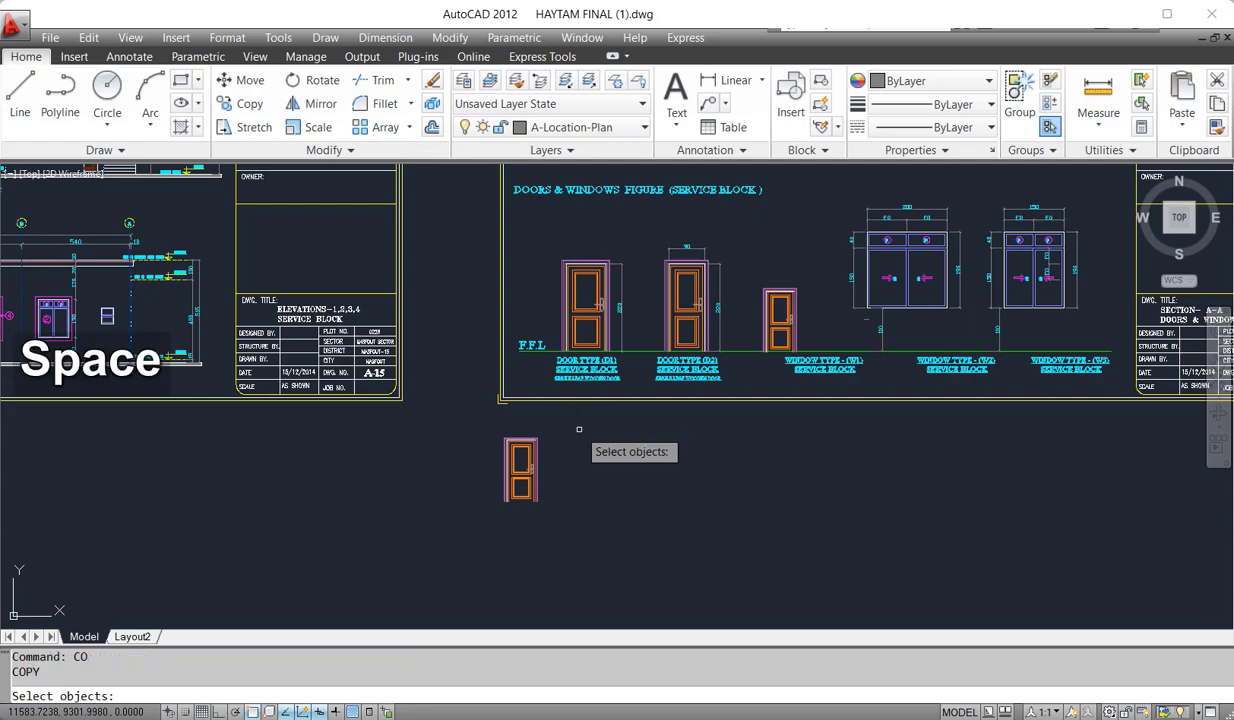
left_click(540, 425)
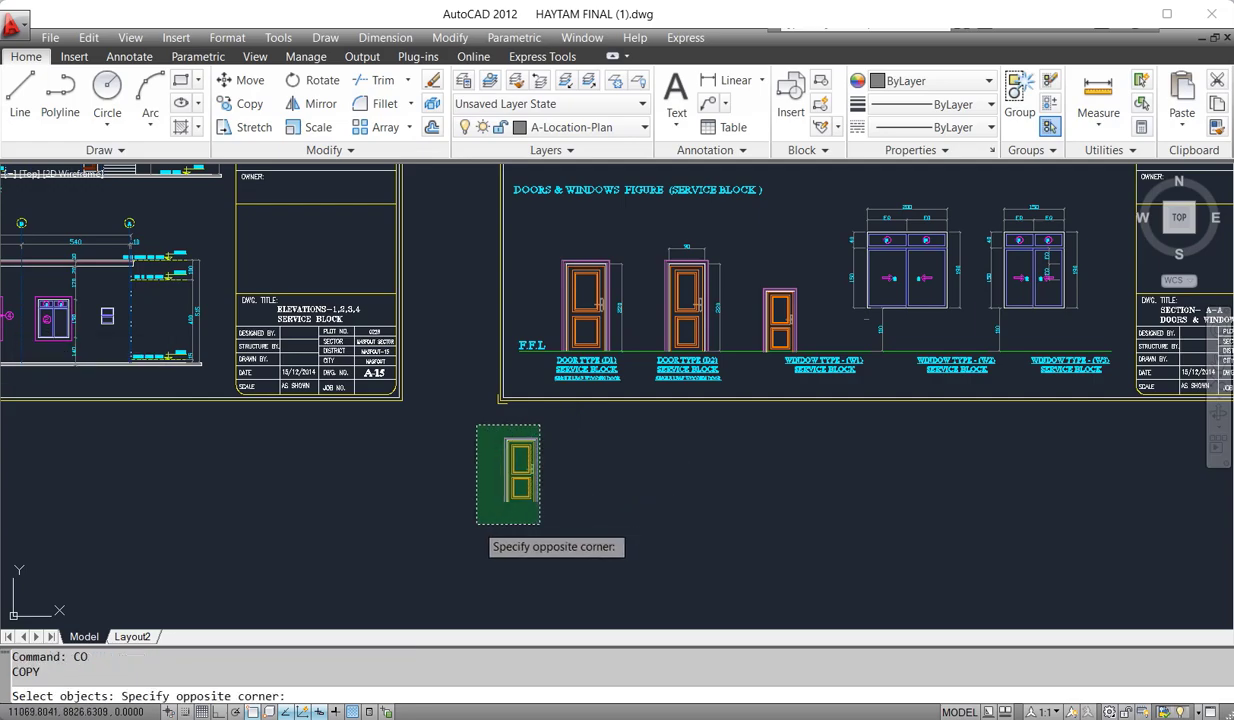
left_click(476, 520)
key("space")
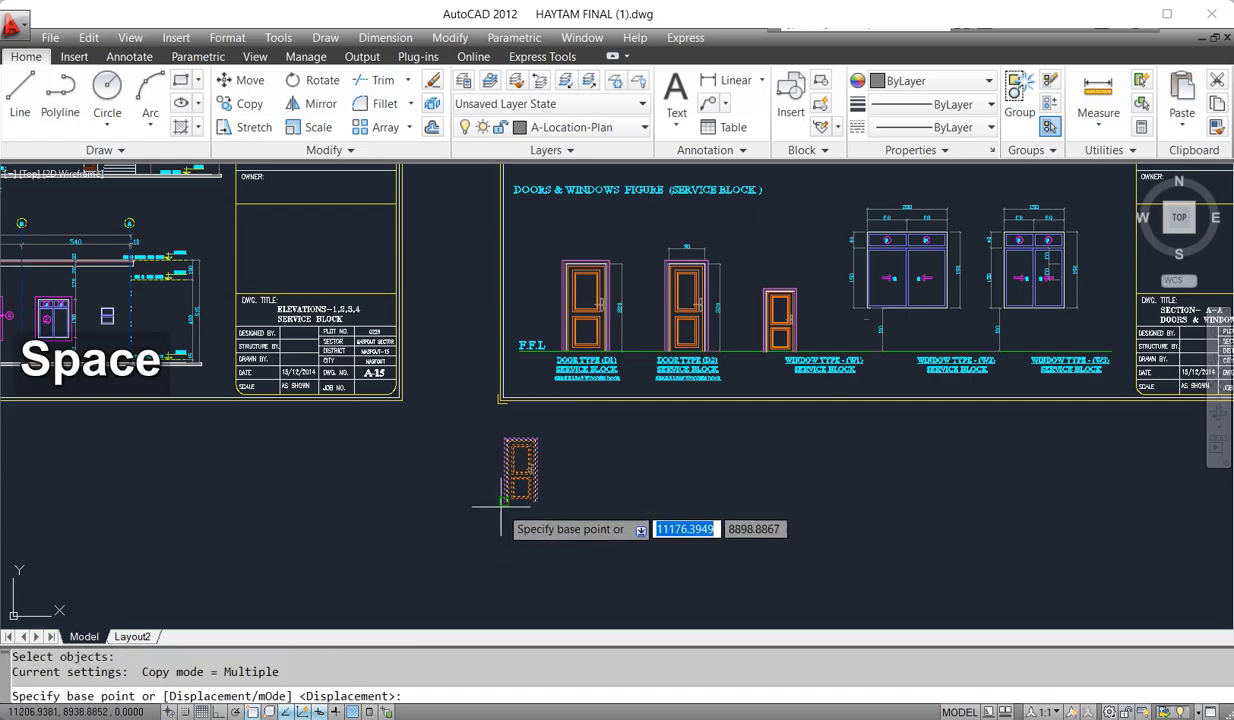
left_click(505, 503)
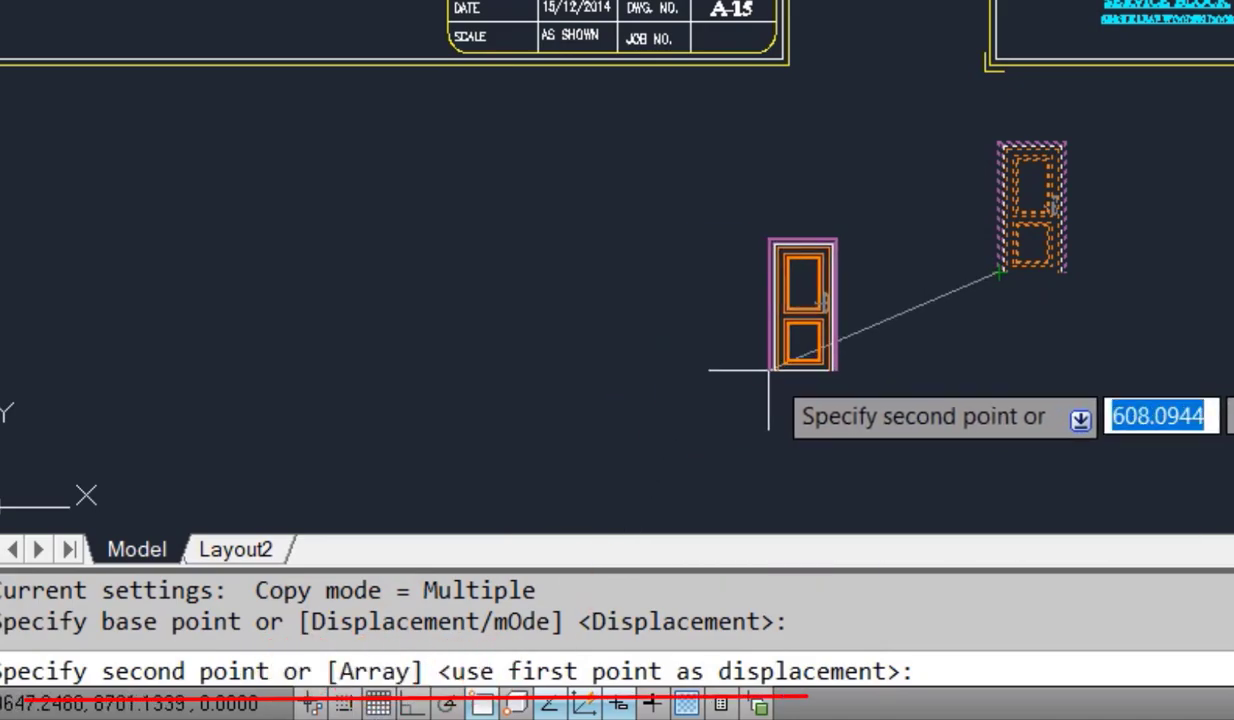
Array the door as five items in a horizontal row below the sheet, spaced 600 apart at angle 0°
type("a")
key("space")
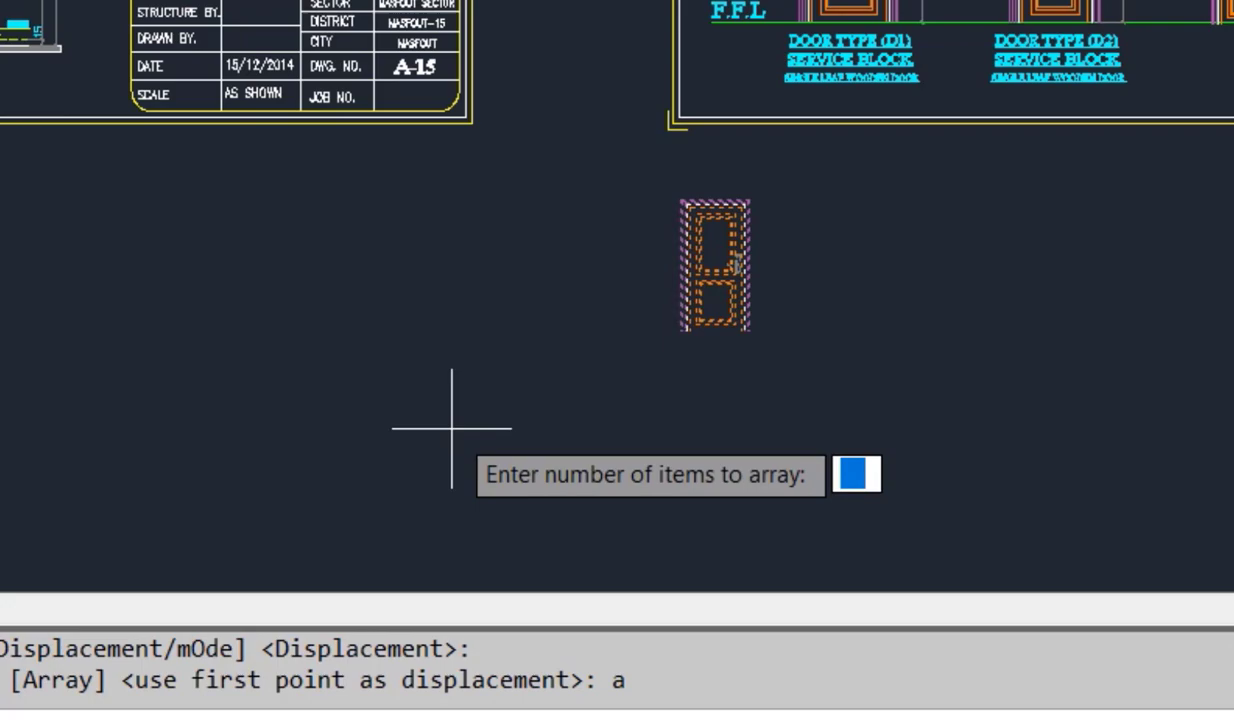
type("5")
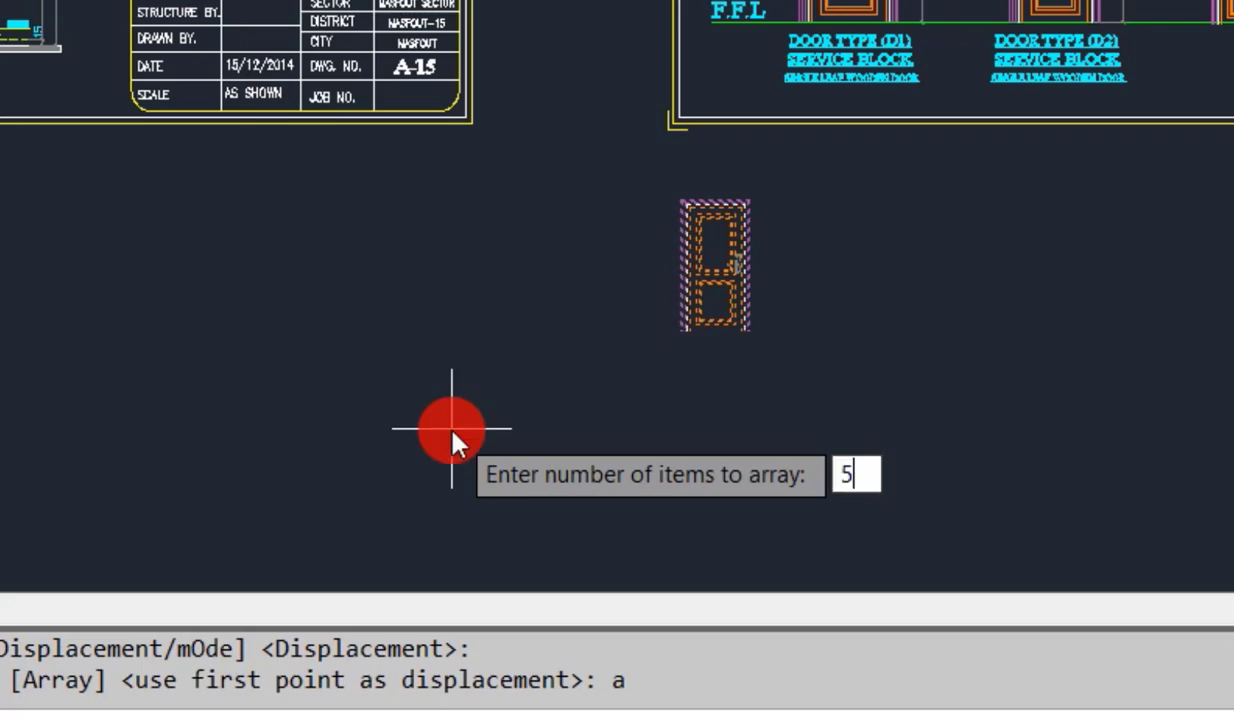
key("Return")
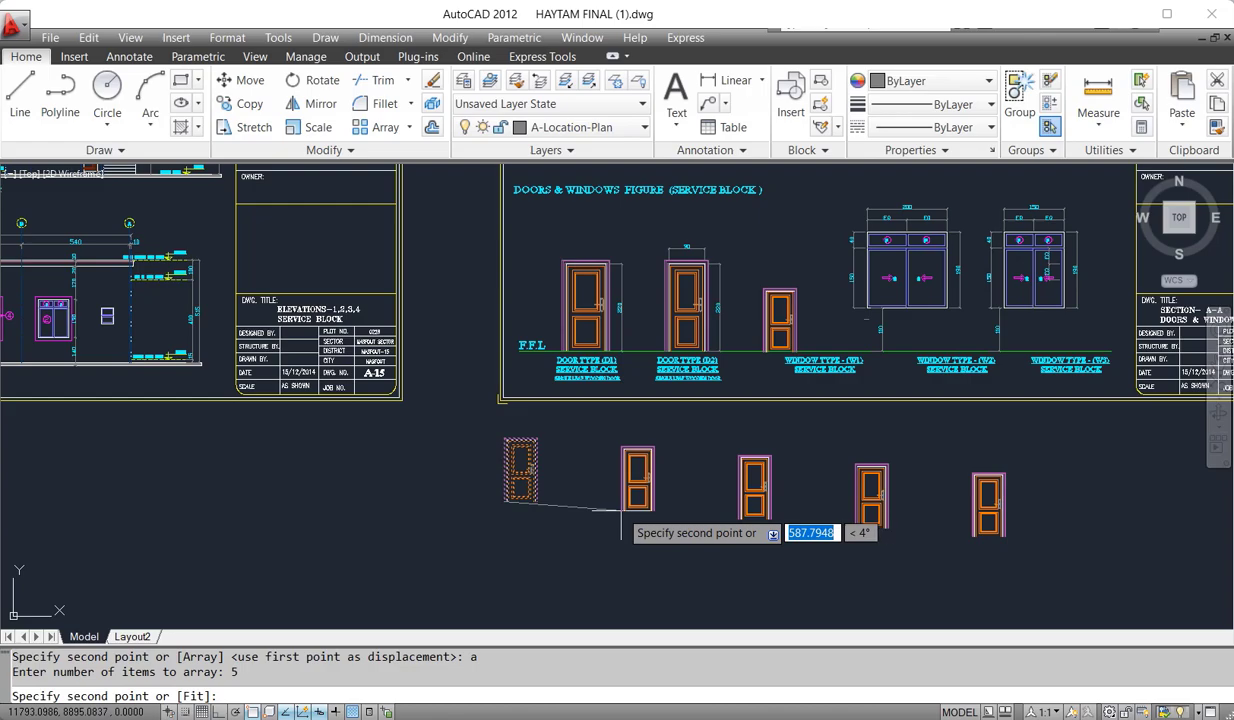
type("600")
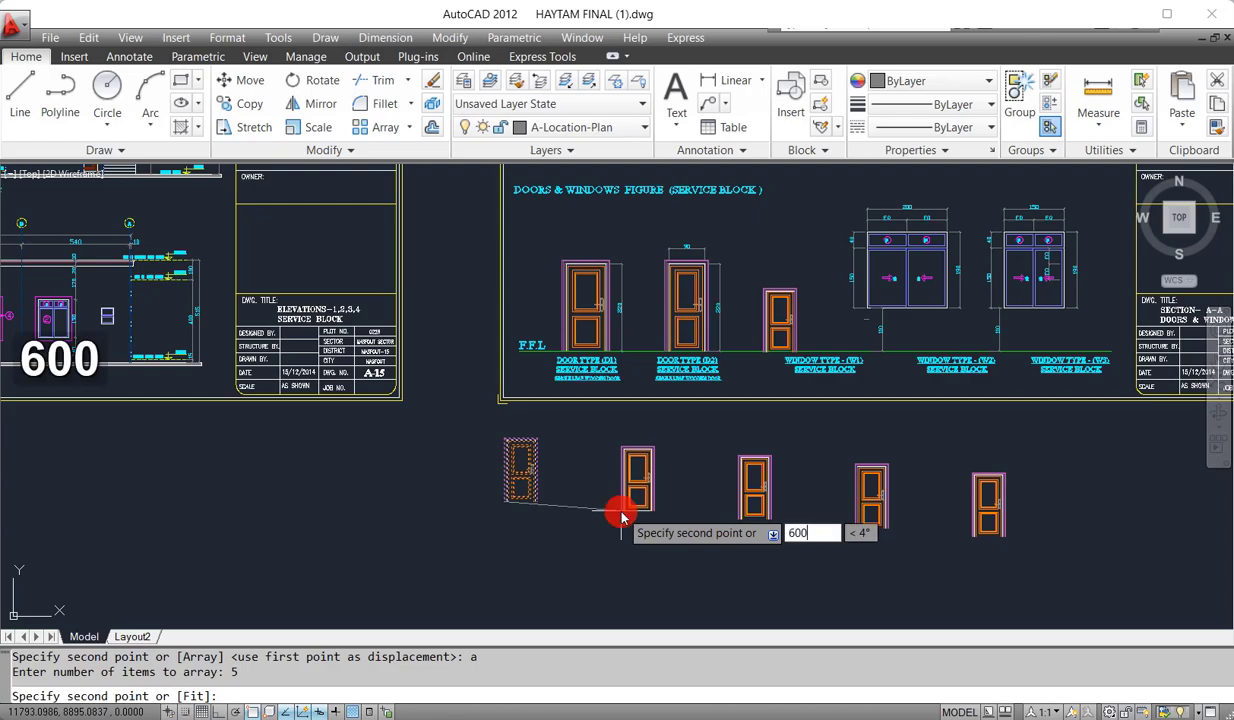
key("Tab")
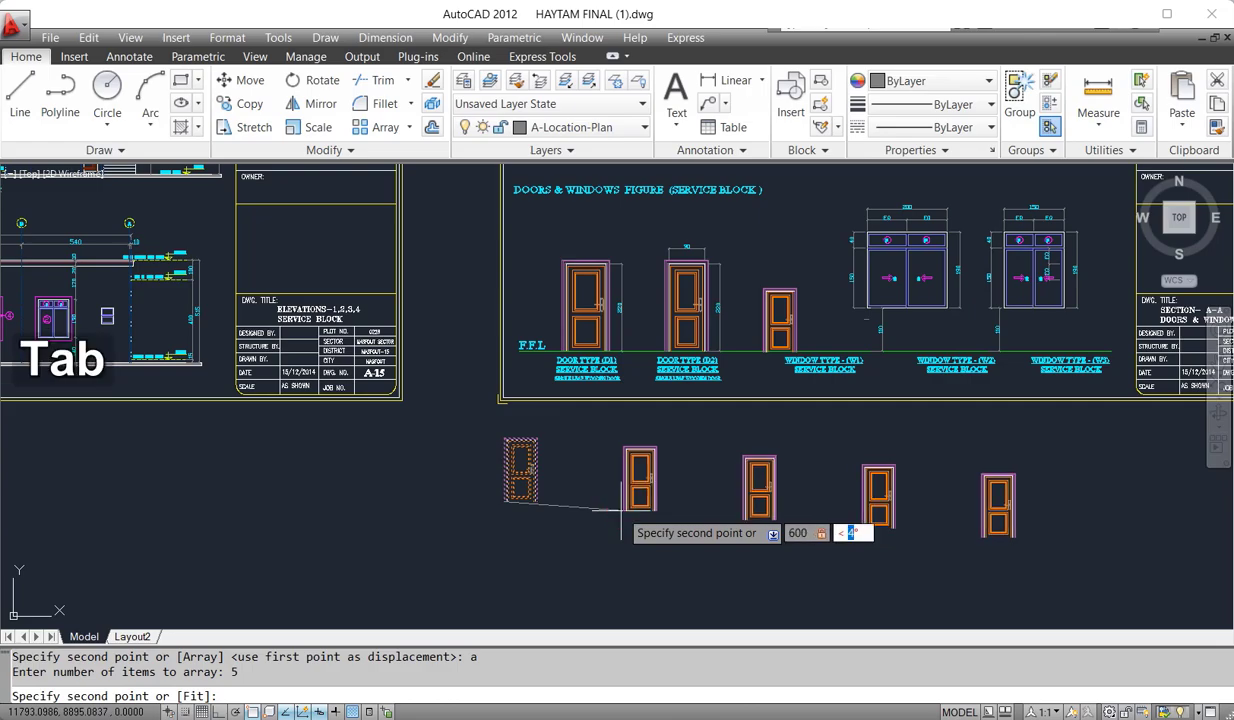
type("0")
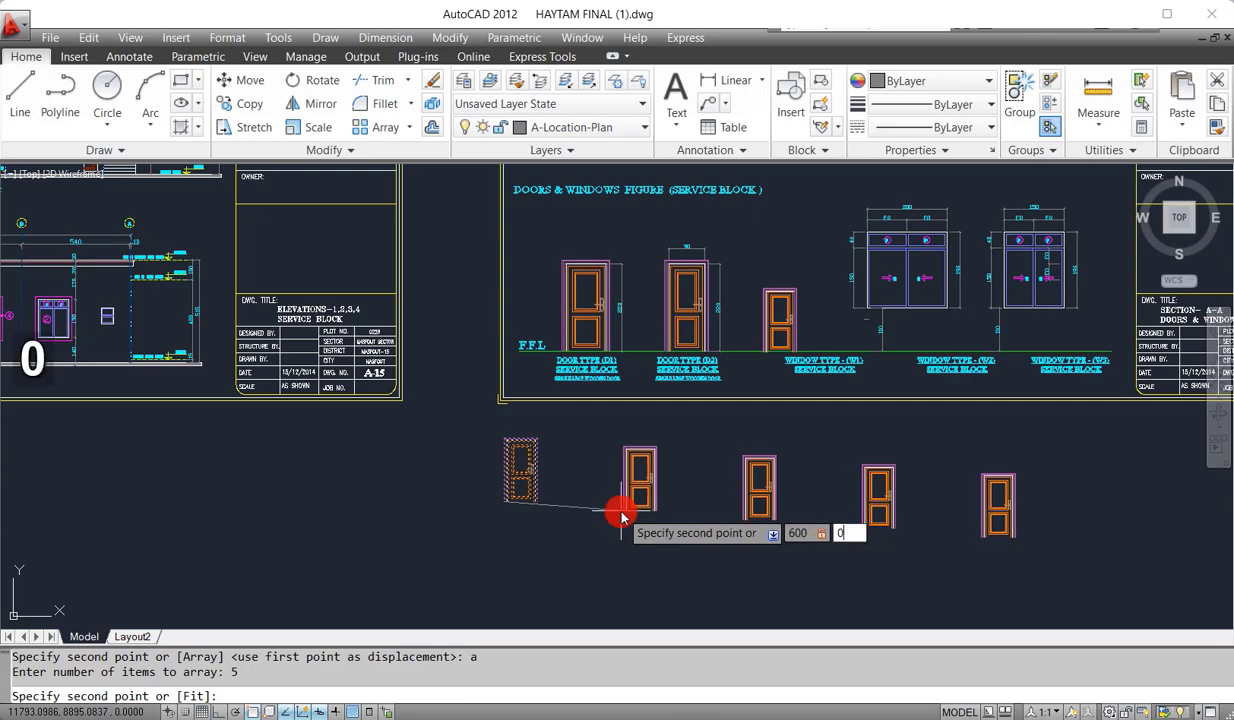
key("space")
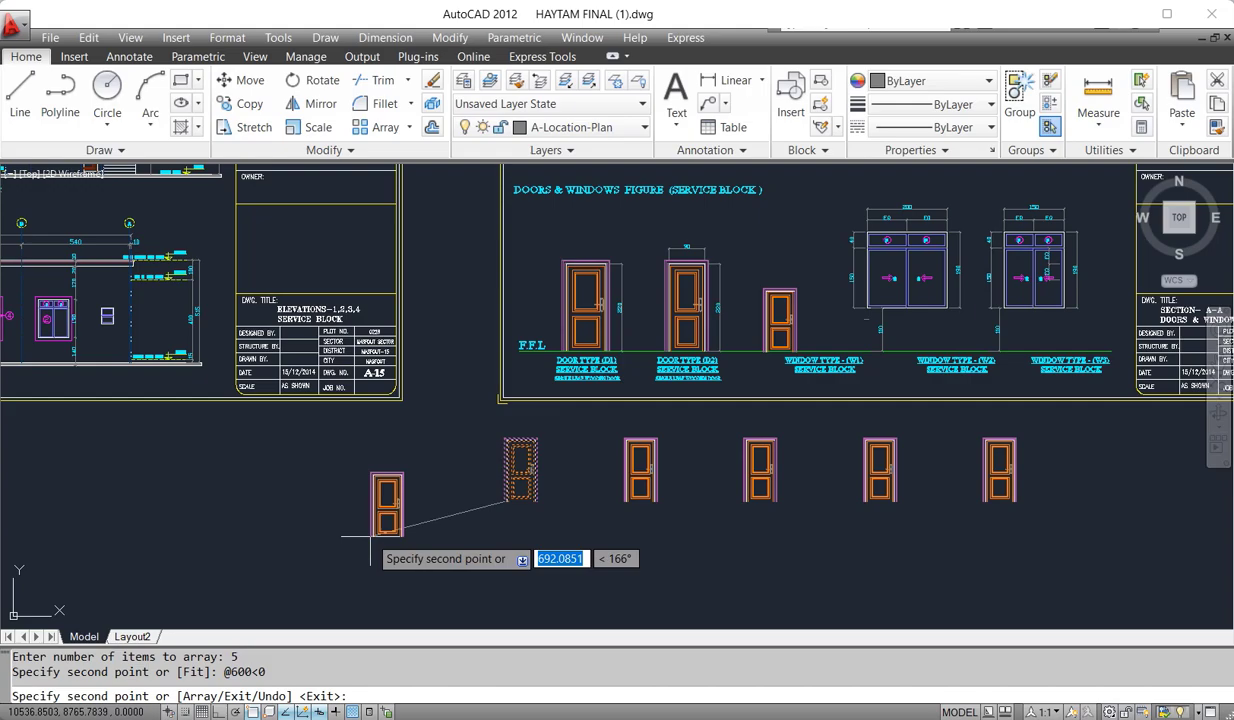
Array the same door as five items descending diagonally to its left, picking the second point freehand
type("a")
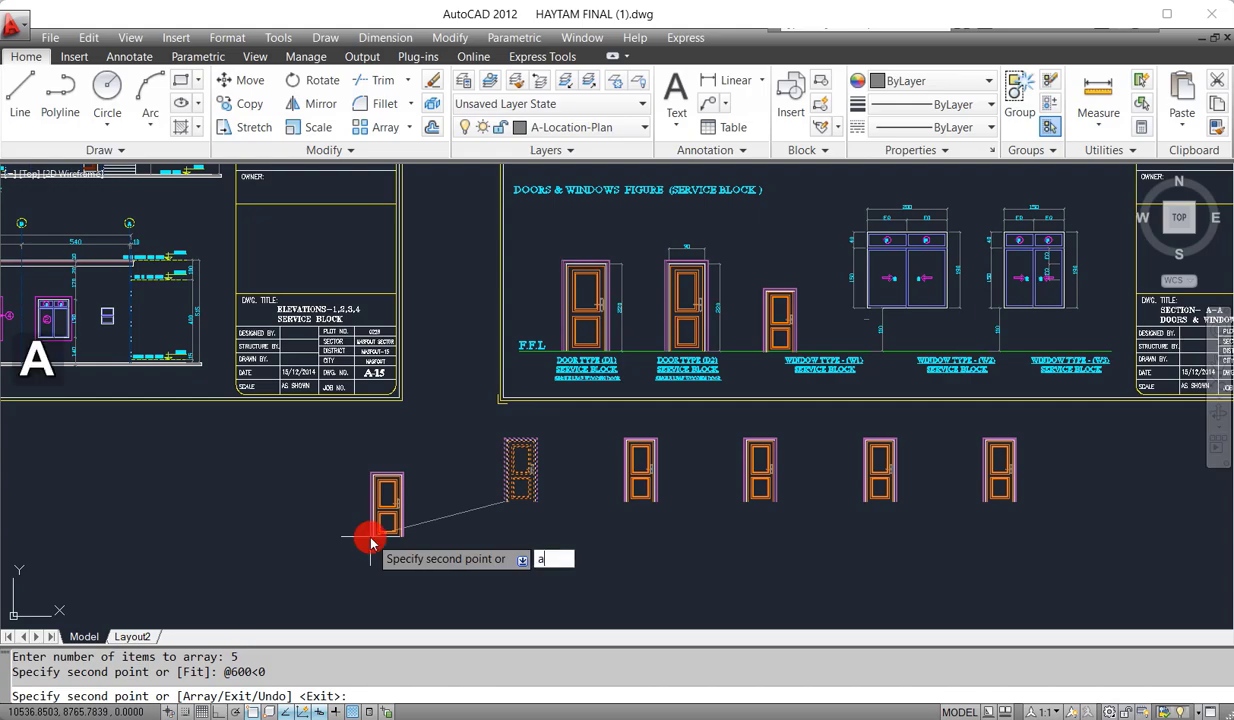
key("space")
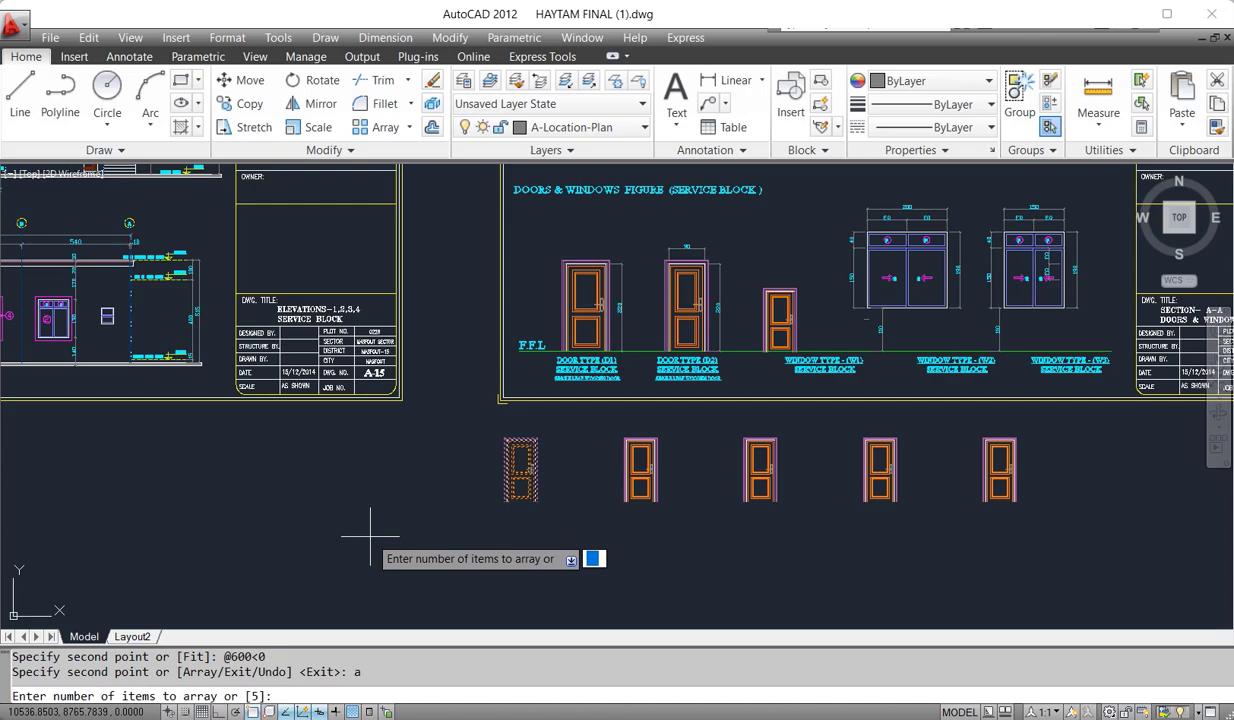
type("5")
key("space")
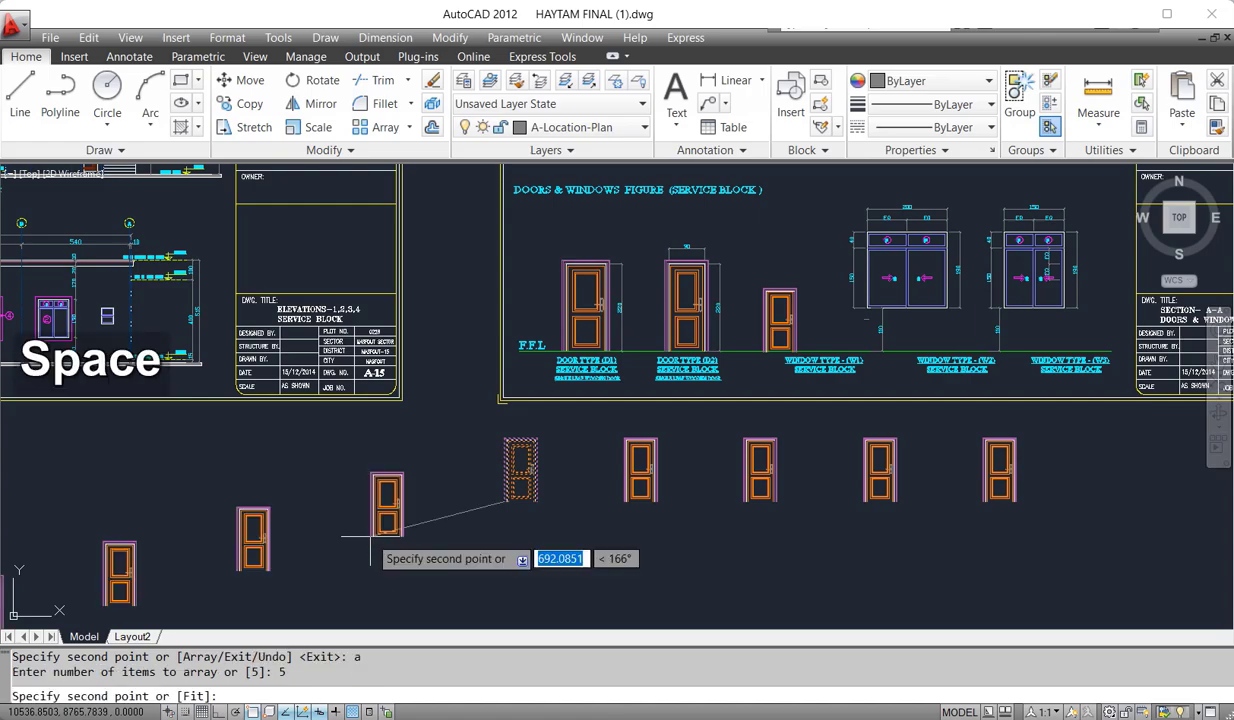
scroll(390, 540, "down", 4)
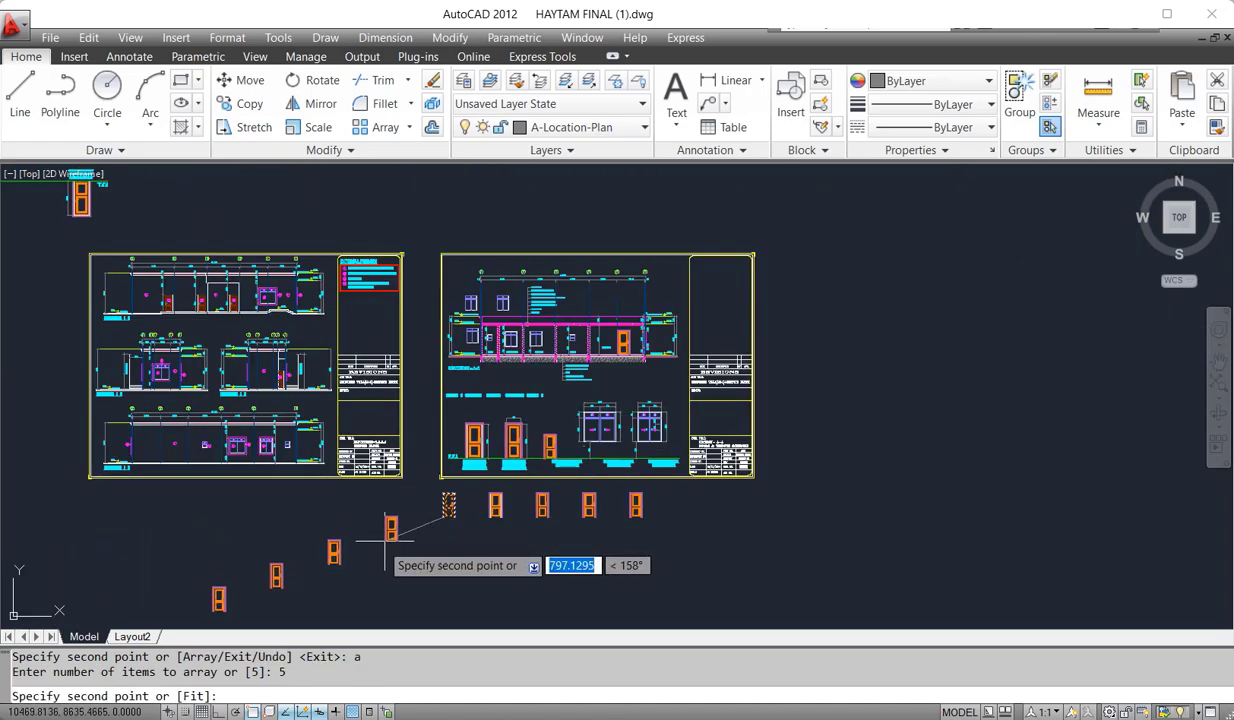
left_click(395, 537)
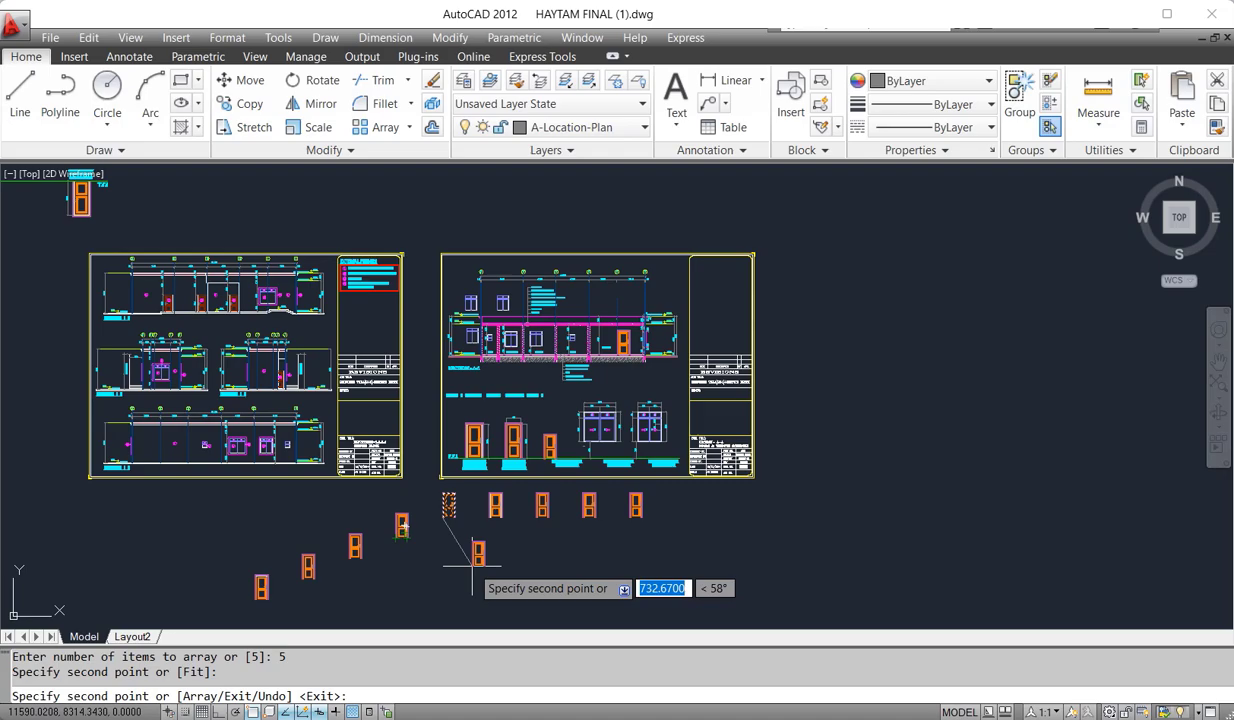
Fit a five-item array of the door diagonally down to its right over about 2786 at 33° below horizontal, then end the copying
type("a")
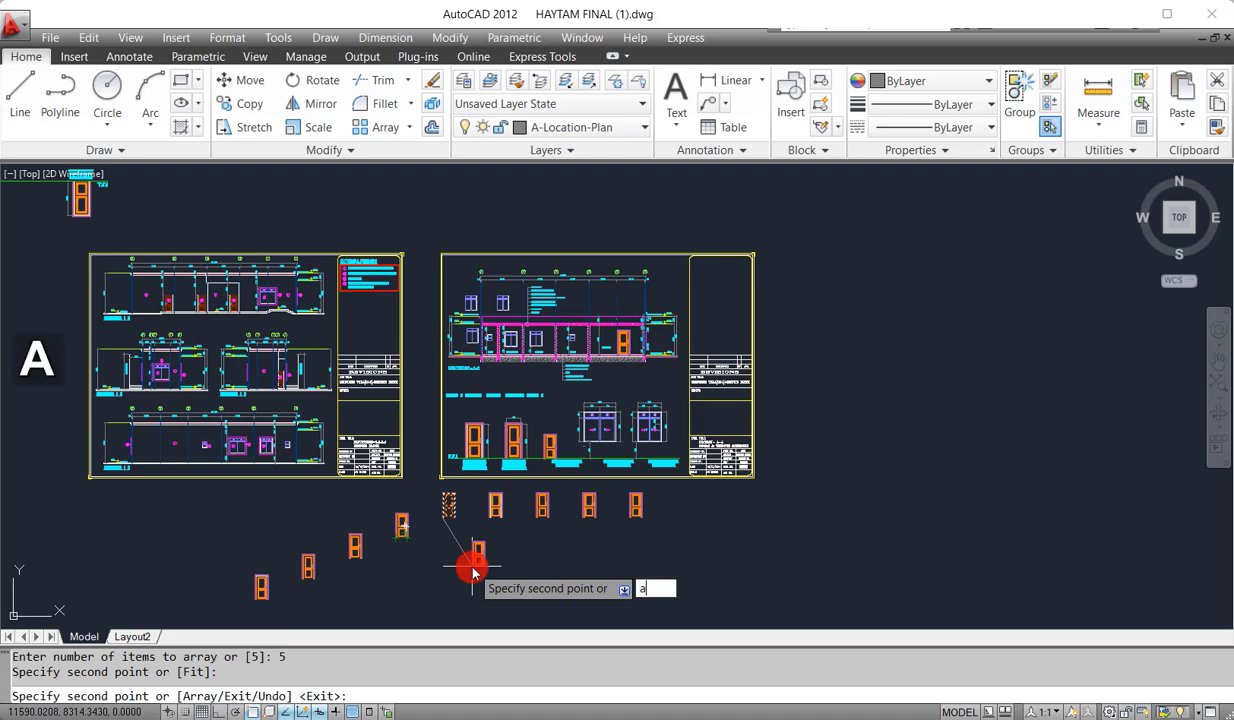
key("space")
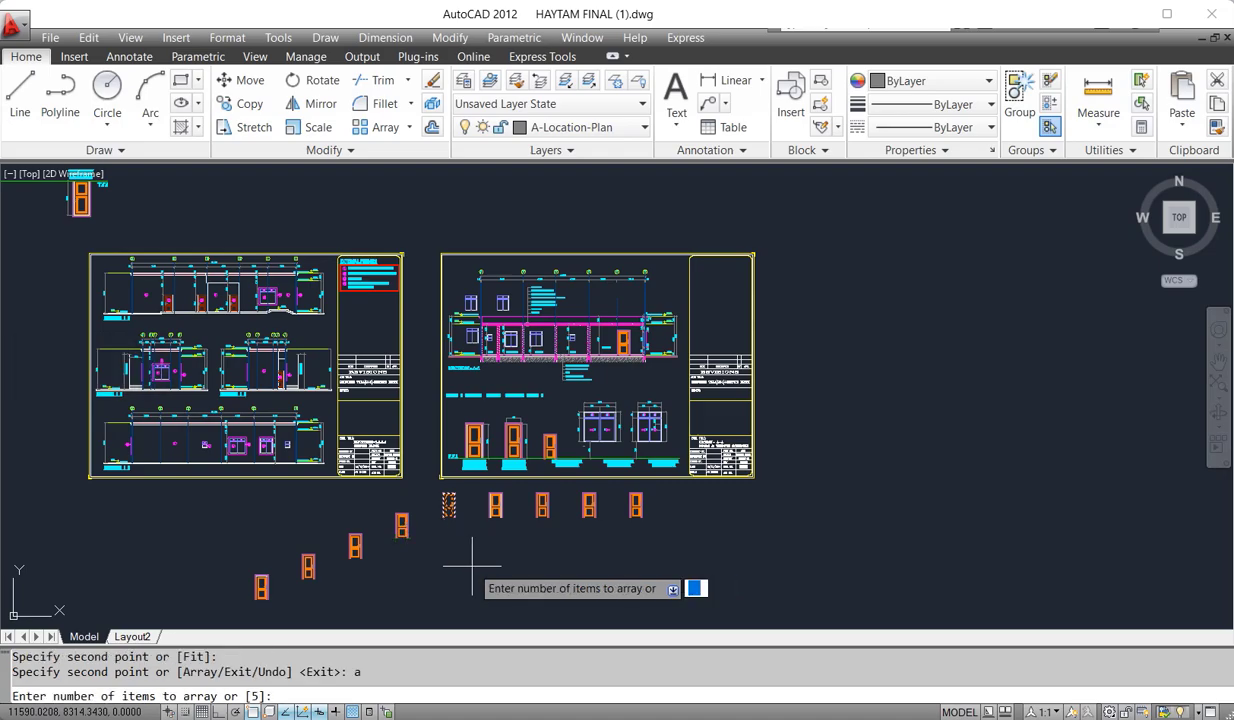
type("5")
key("space")
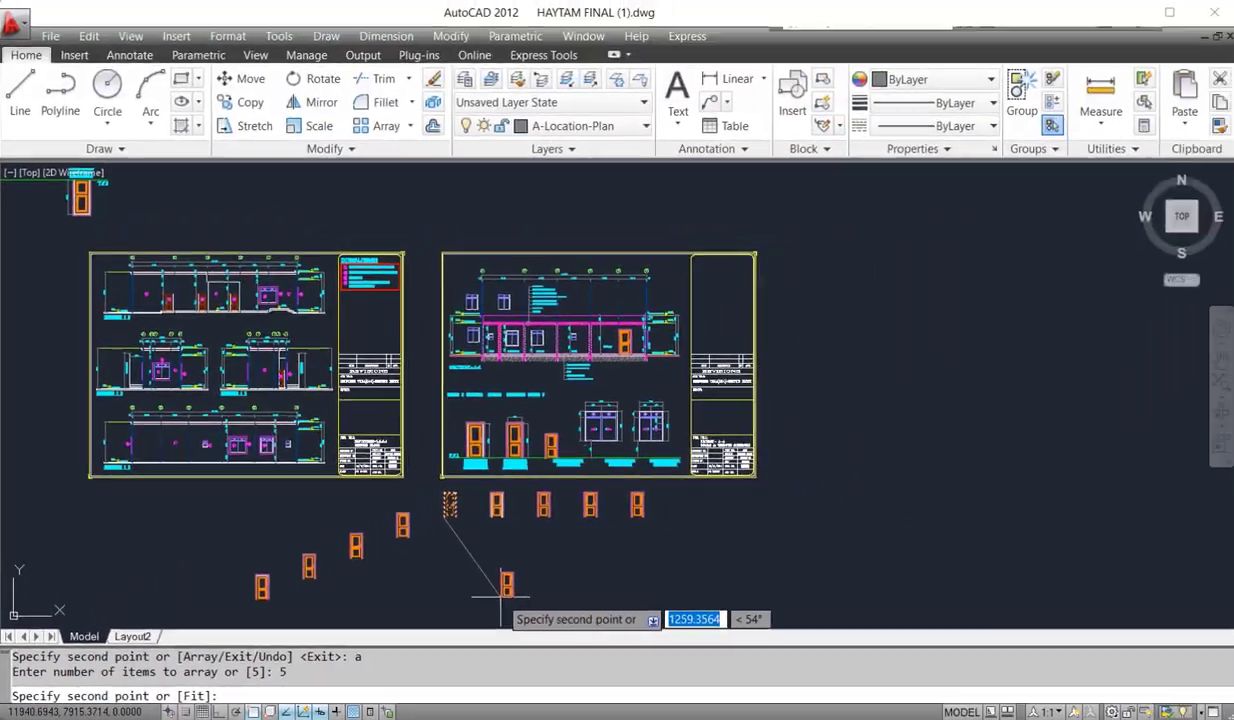
type("f")
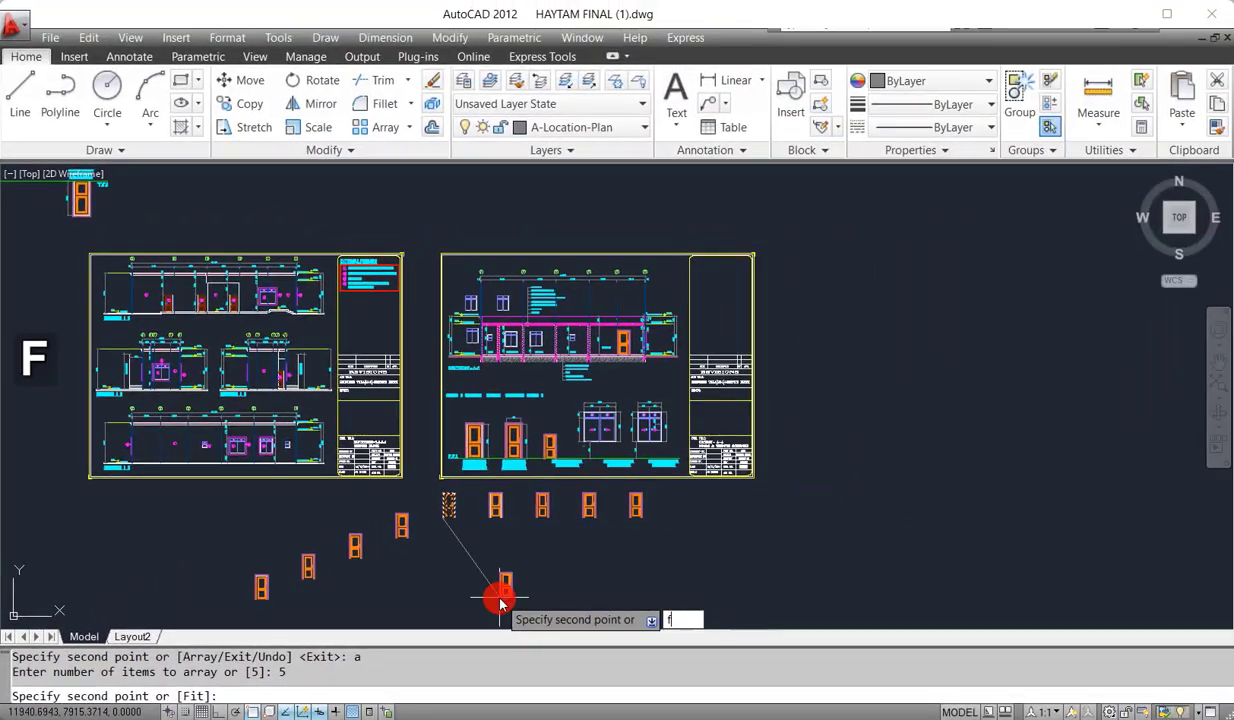
key("space")
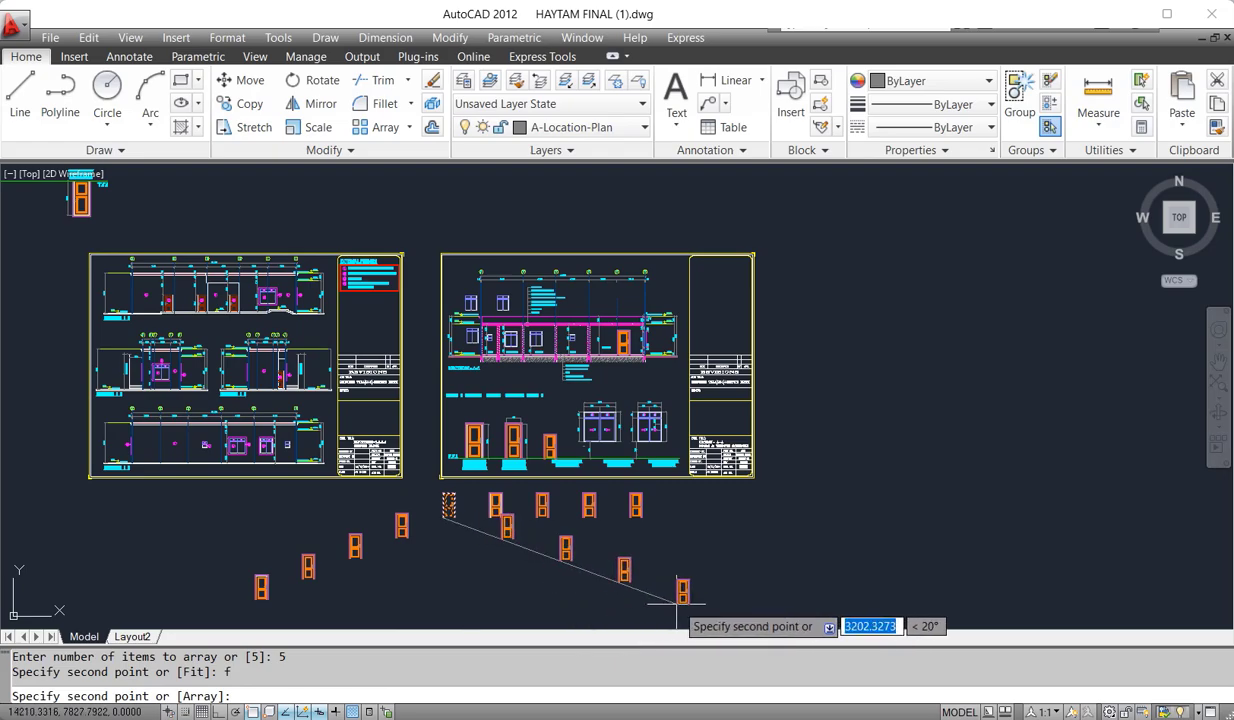
scroll(678, 598, "down", 2)
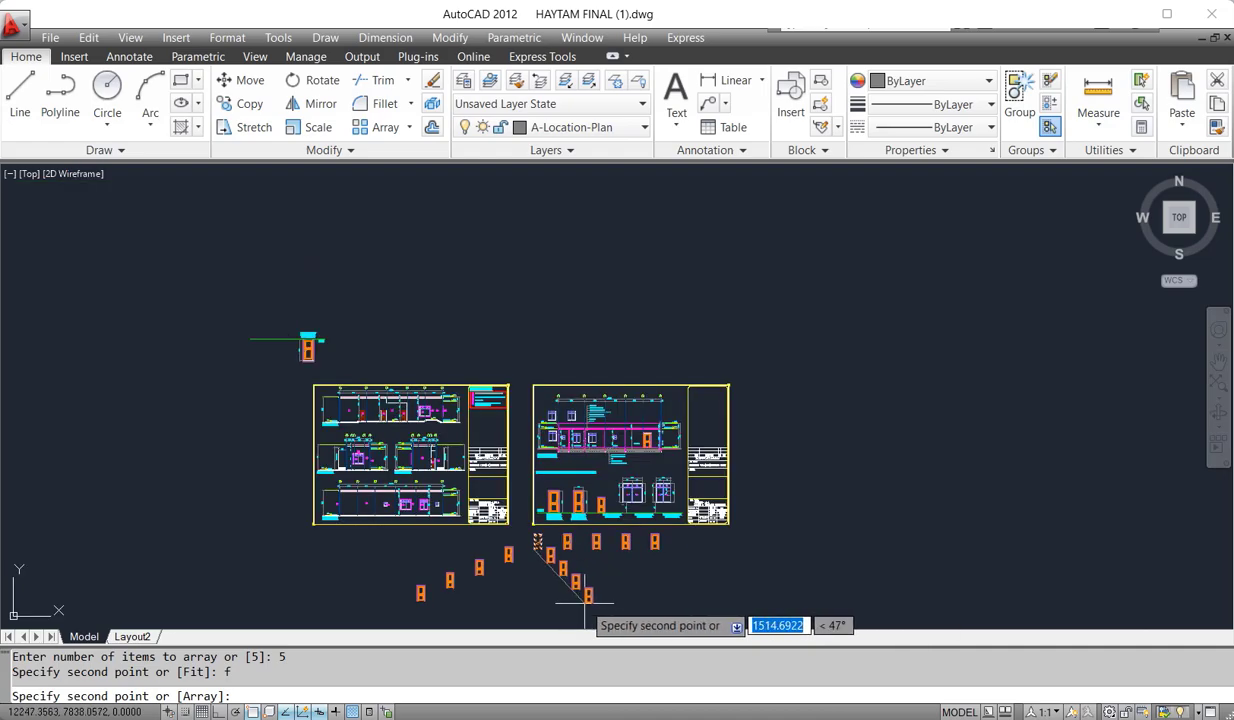
scroll(546, 440, "down", 5)
scroll(583, 521, "up", 7)
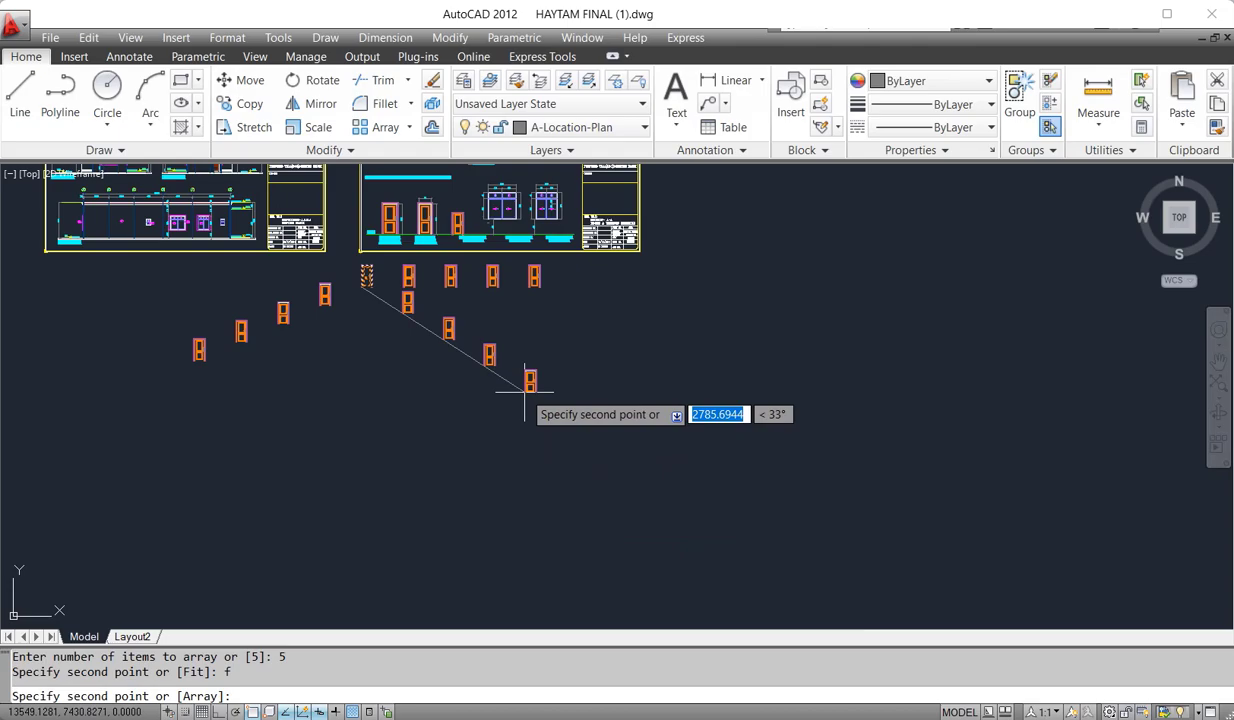
left_click(523, 390)
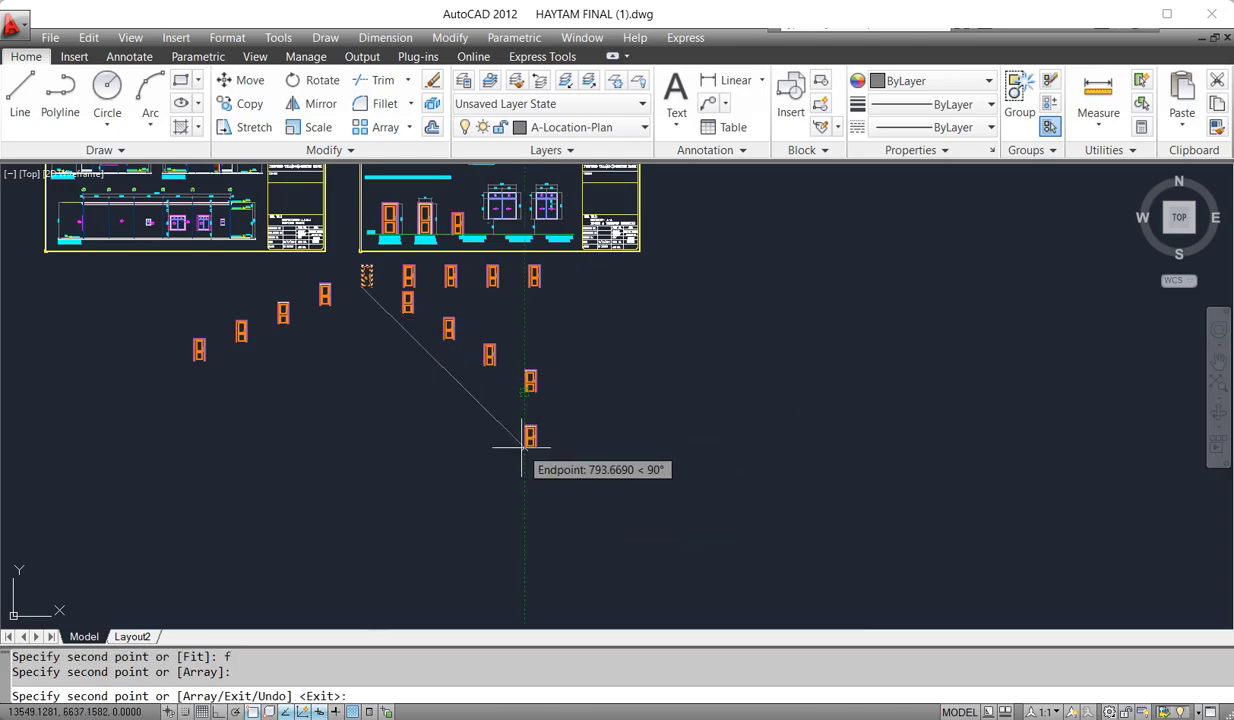
key("Escape")
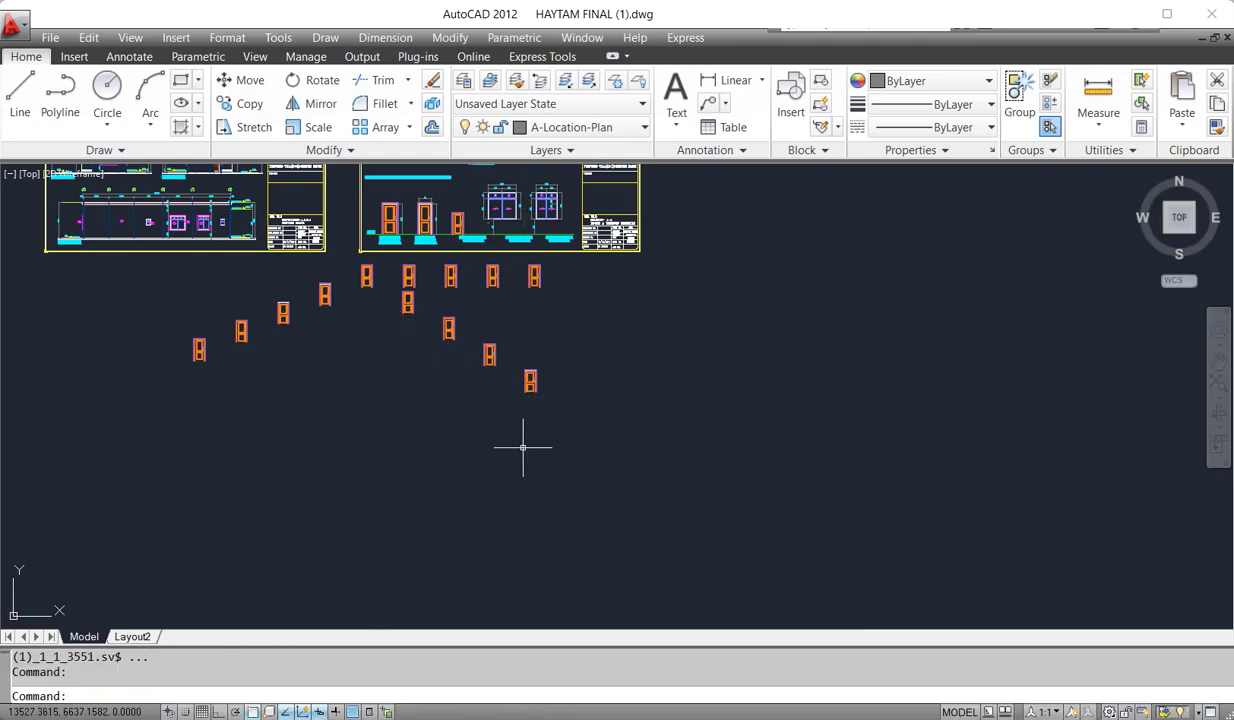
scroll(524, 450, "down", 2)
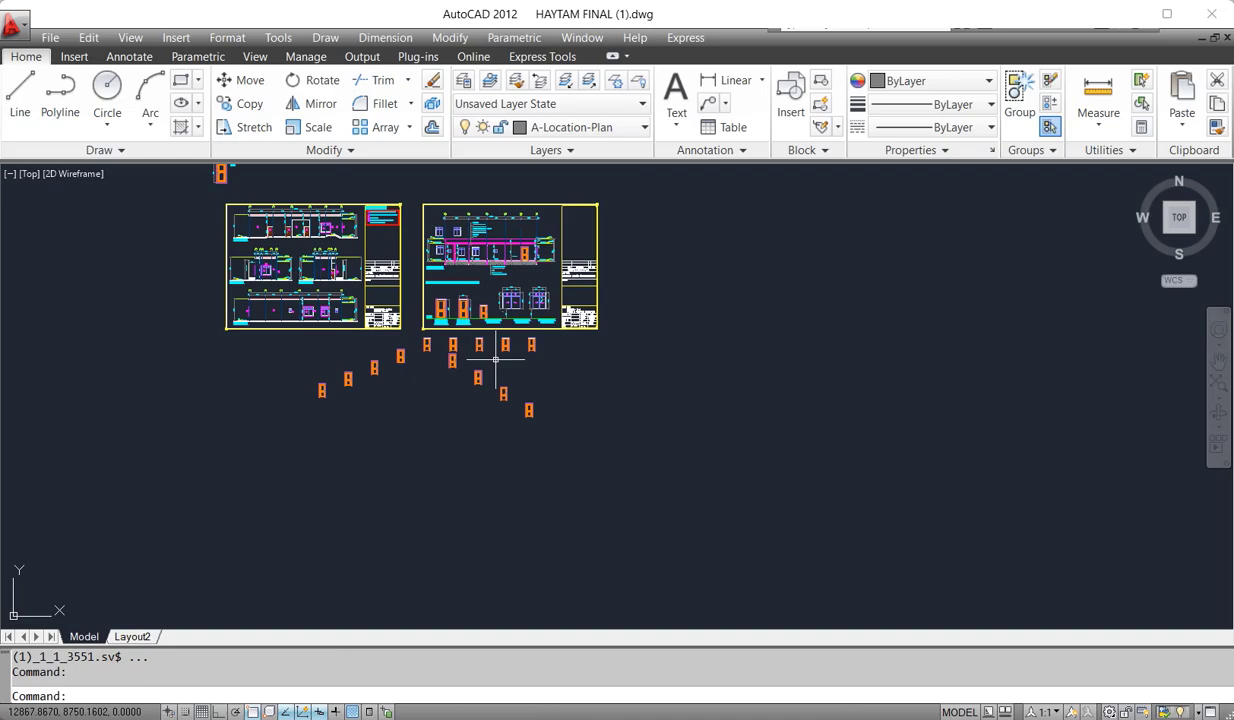
scroll(405, 345, "up", 5)
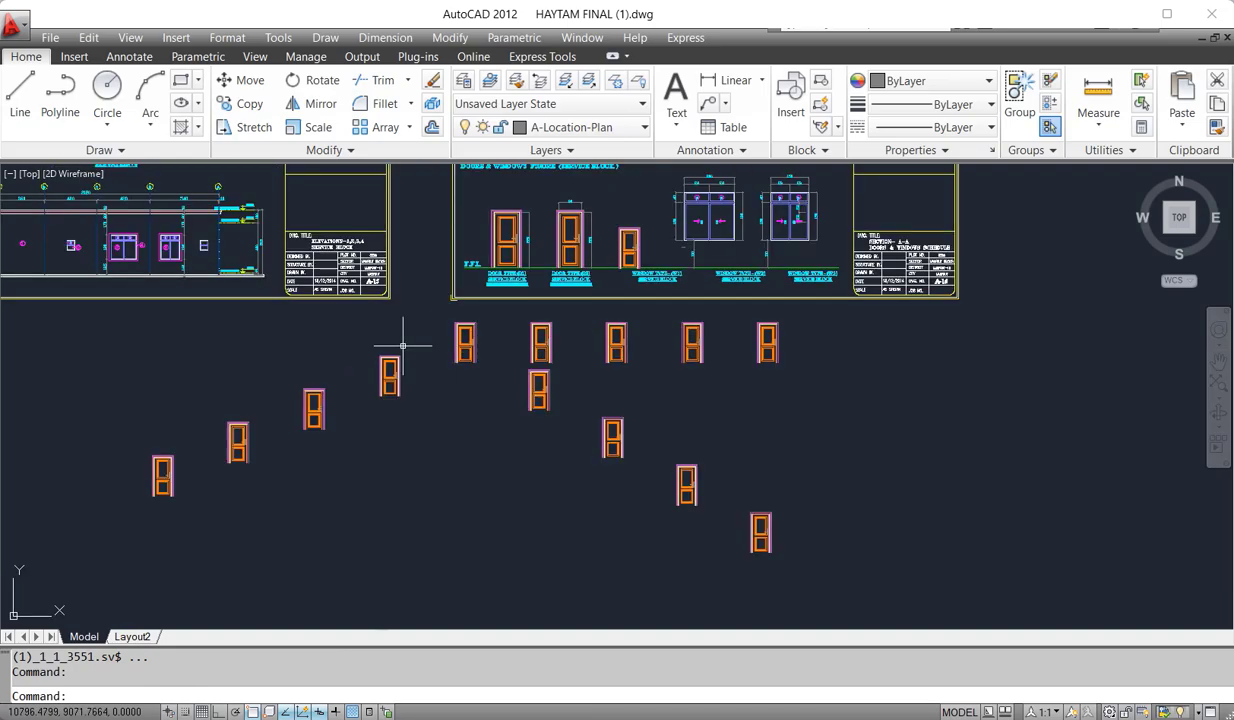